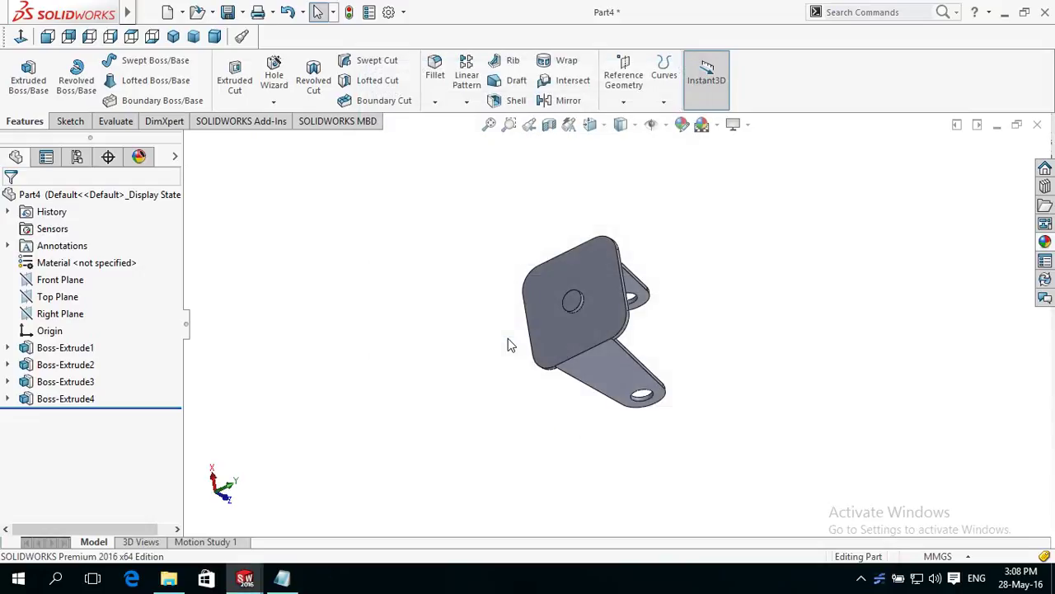
# Save the bracket part as 'Frame' in the SW Tutorials folder.
pyautogui.moveTo(387, 347); pyautogui.dragTo(364, 395, button='middle')
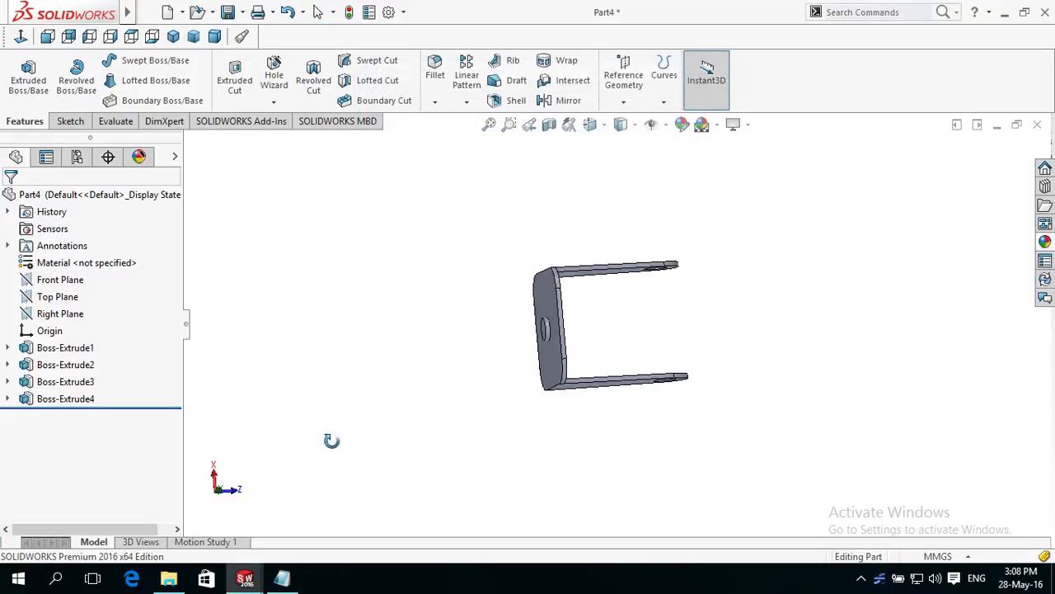
pyautogui.press('Escape')
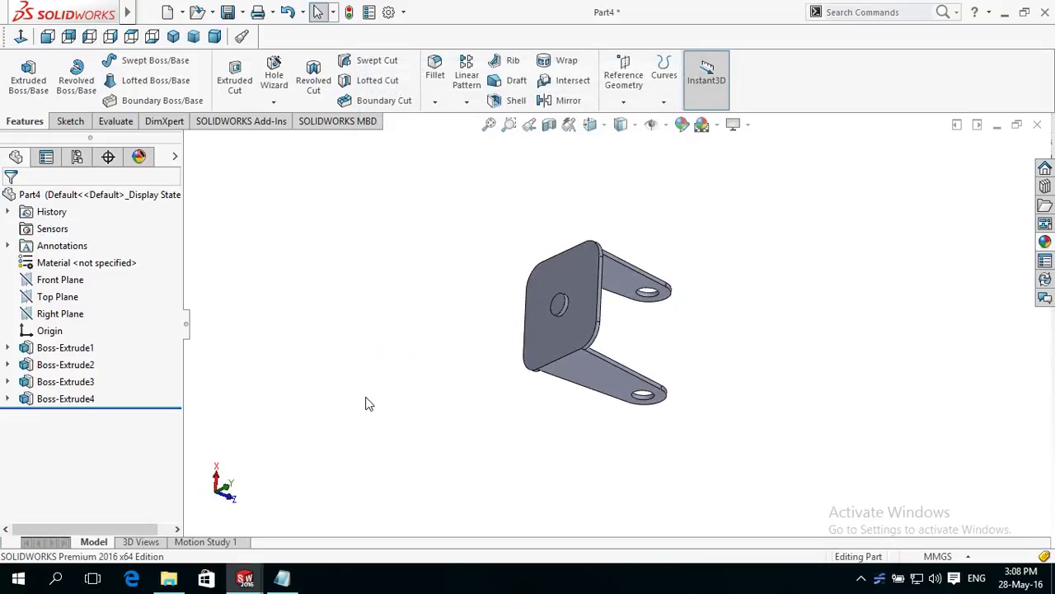
pyautogui.hotkey('ctrl', 's')
pyautogui.write('Frame')
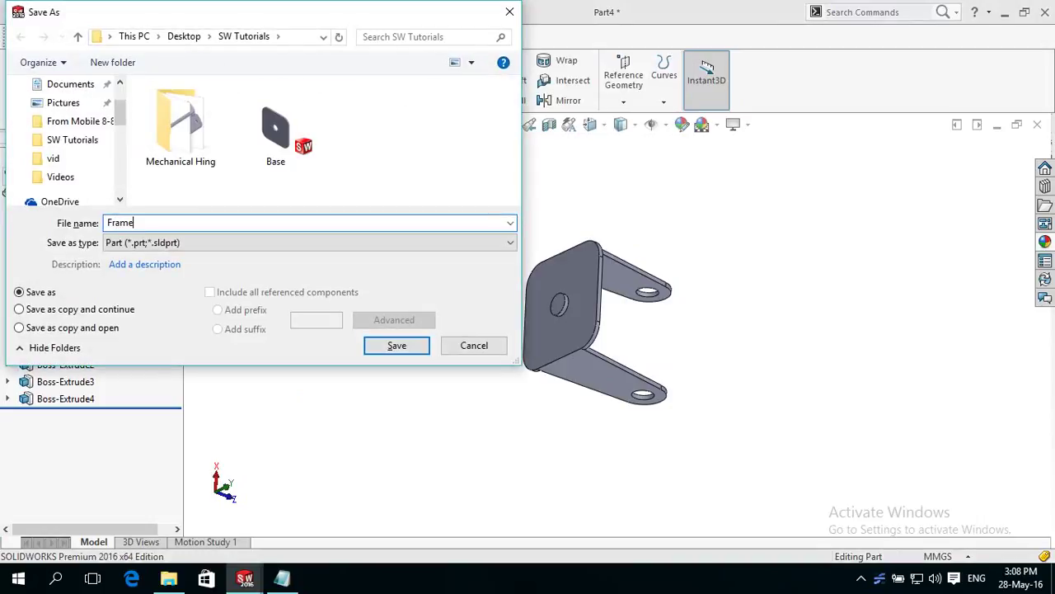
pyautogui.press('Return')
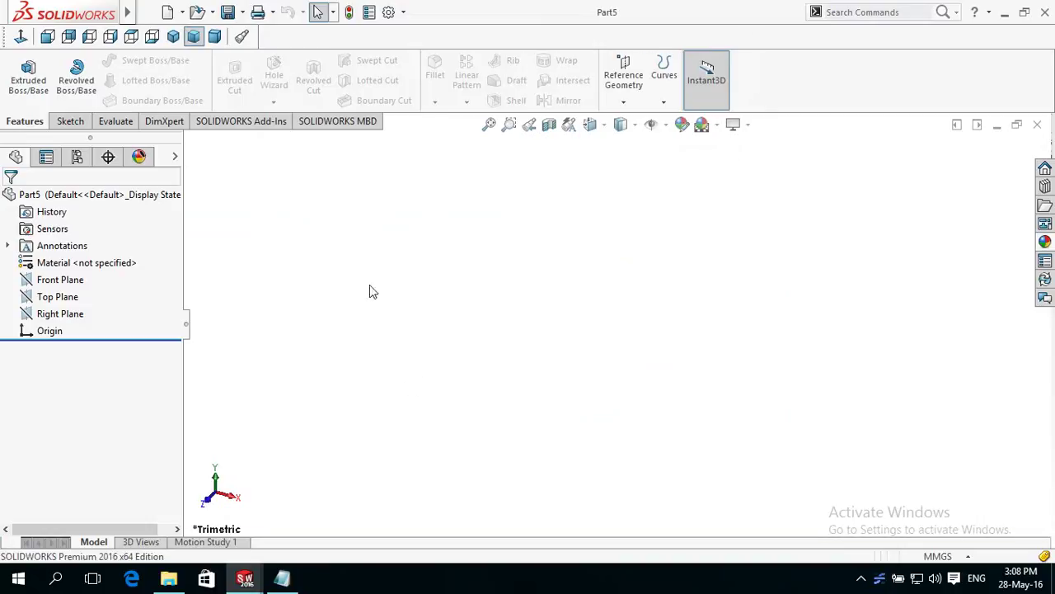
# Start a Front Plane sketch with a horizontal centerline ending at the origin.
pyautogui.click(82, 281)
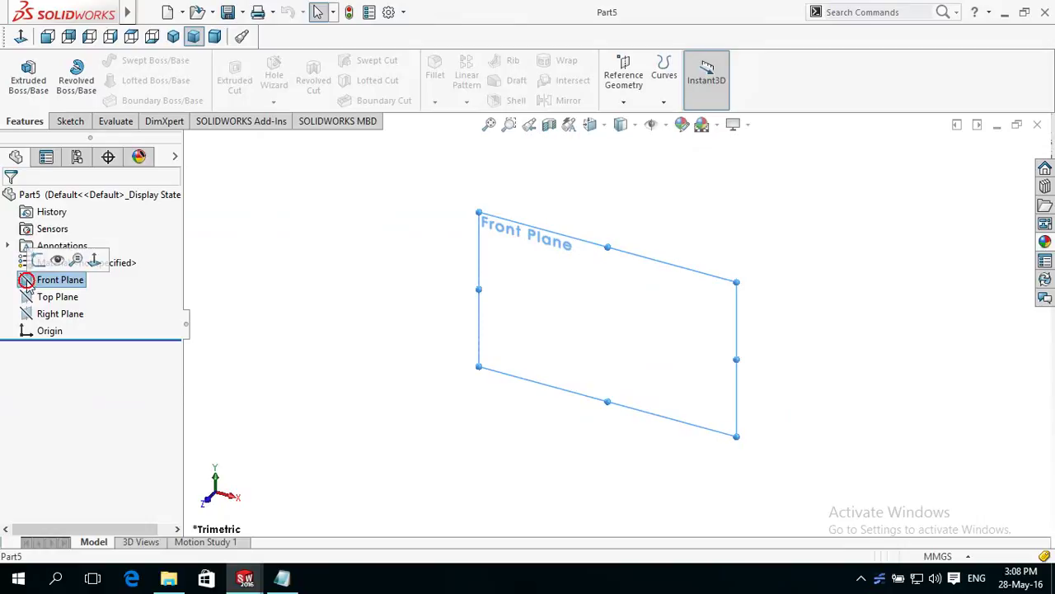
pyautogui.click(35, 260)
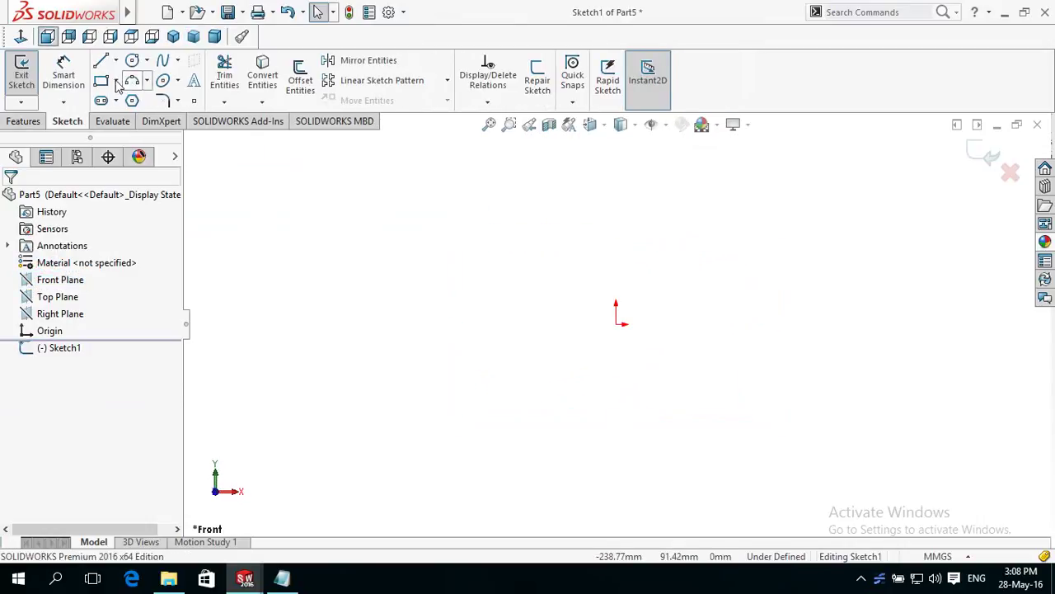
pyautogui.click(116, 61)
pyautogui.click(136, 96)
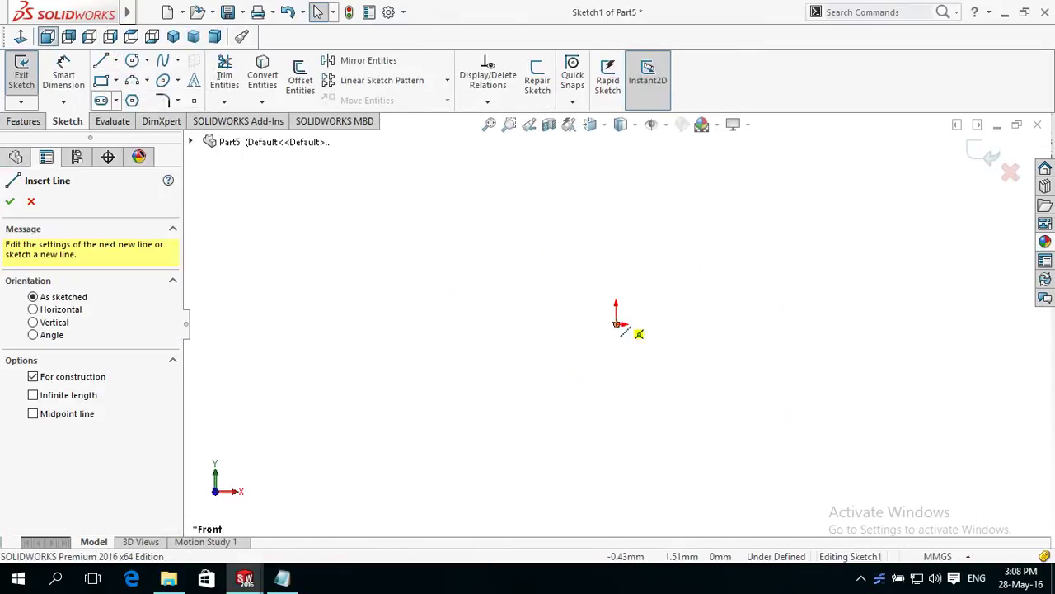
pyautogui.click(389, 323)
pyautogui.click(616, 323)
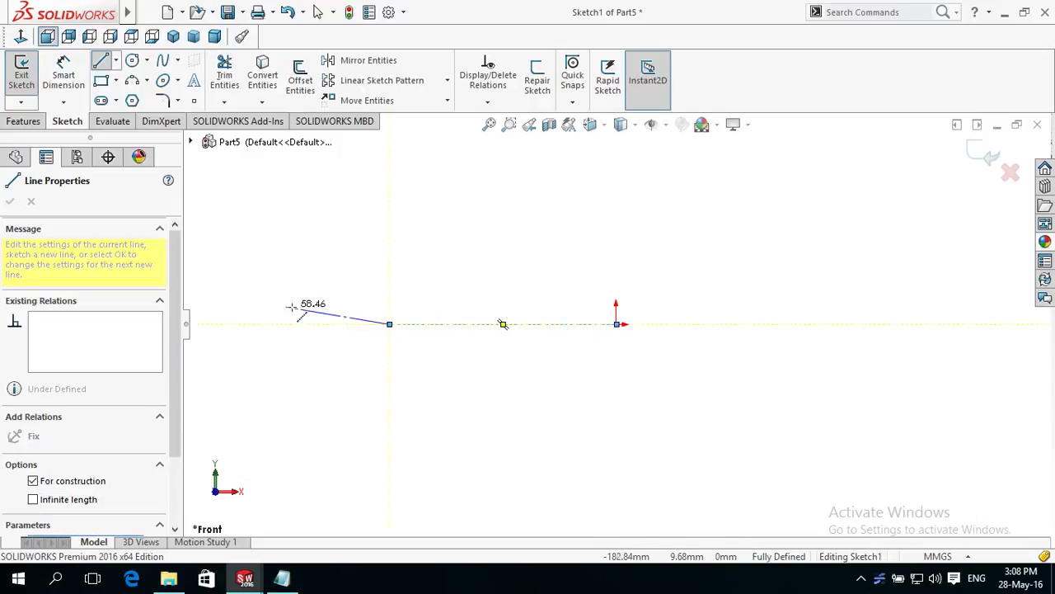
pyautogui.press('Escape')
# Draw the bottom profile line and the notched left side up to the top.
pyautogui.moveTo(316, 298); pyautogui.dragTo(239, 295, button='right')
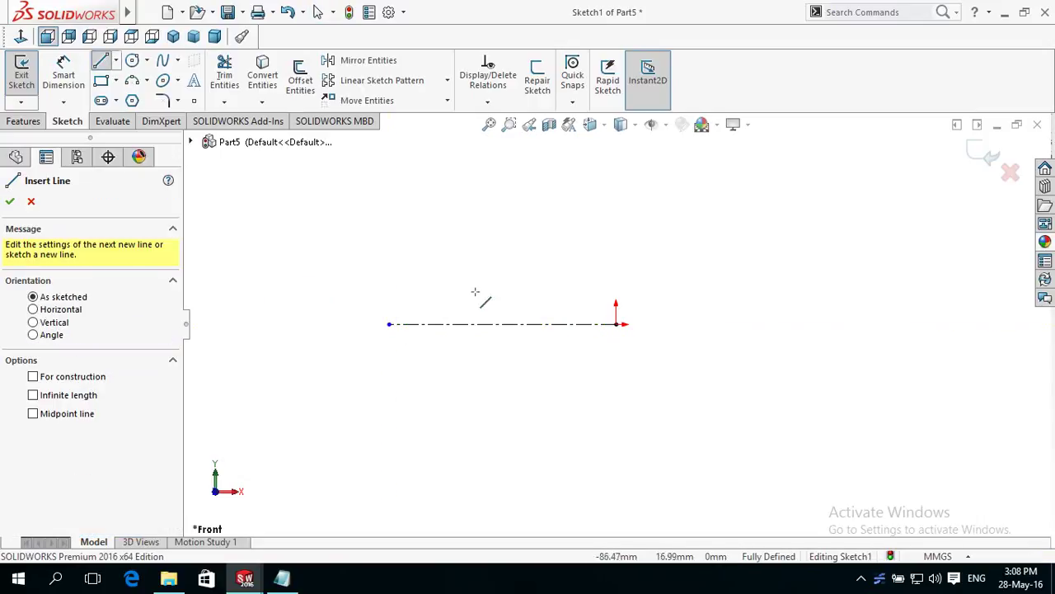
pyautogui.click(616, 290)
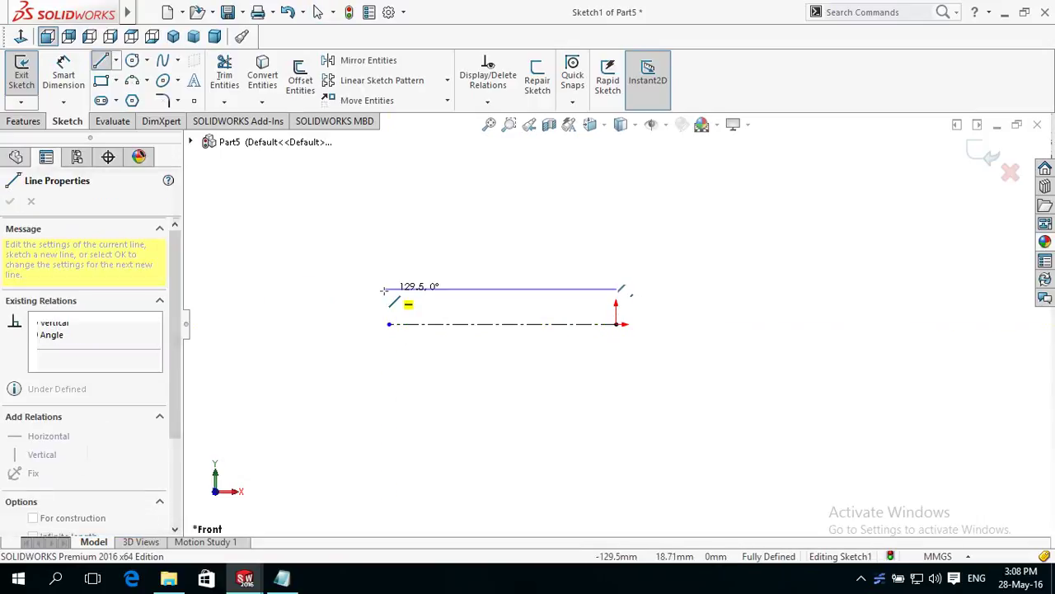
pyautogui.click(390, 289)
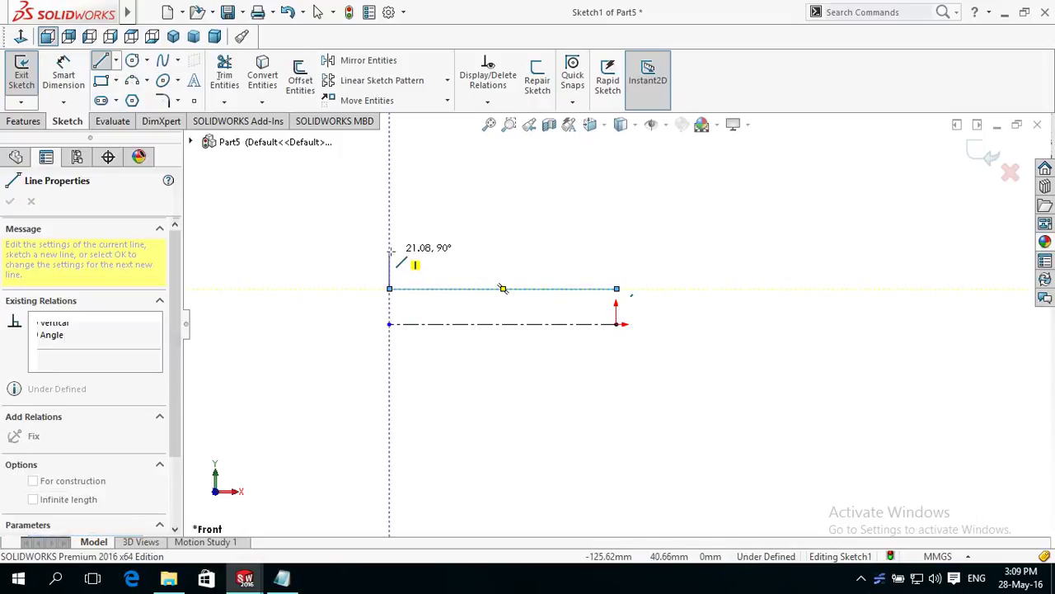
pyautogui.click(389, 251)
pyautogui.click(431, 251)
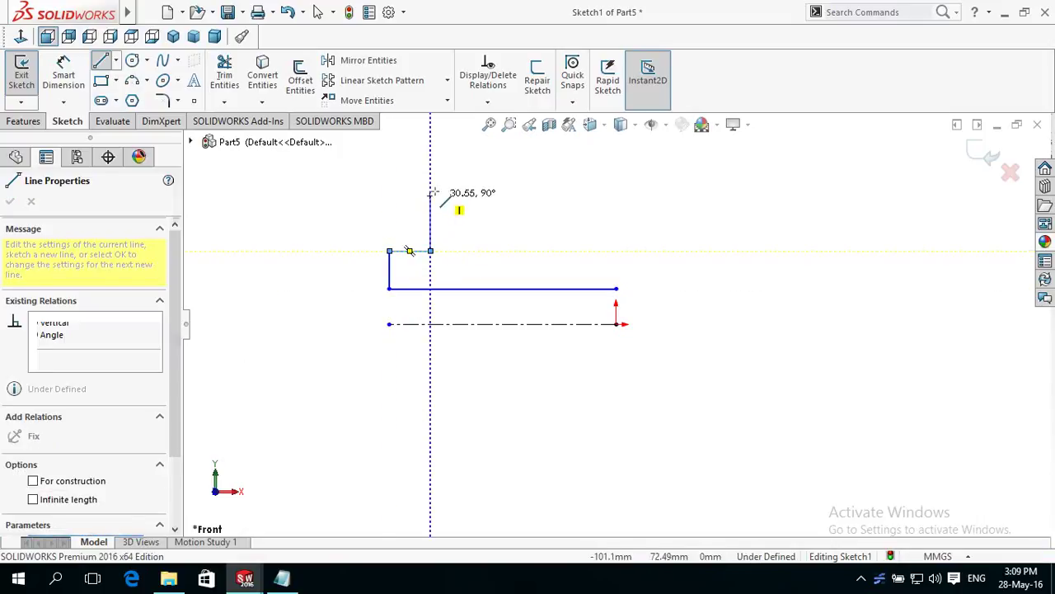
pyautogui.click(431, 190)
pyautogui.click(389, 190)
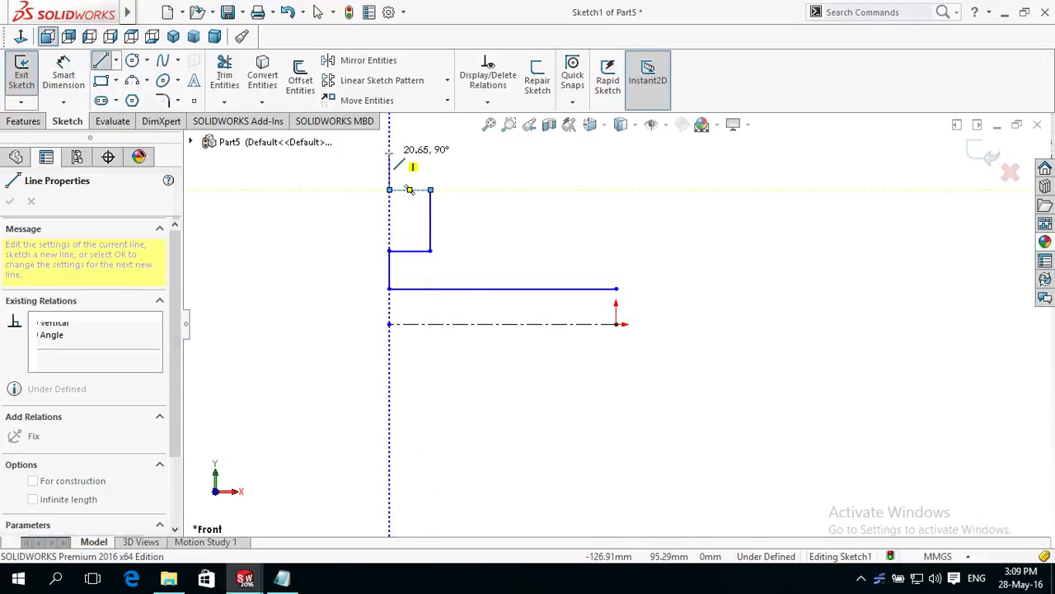
pyautogui.click(389, 152)
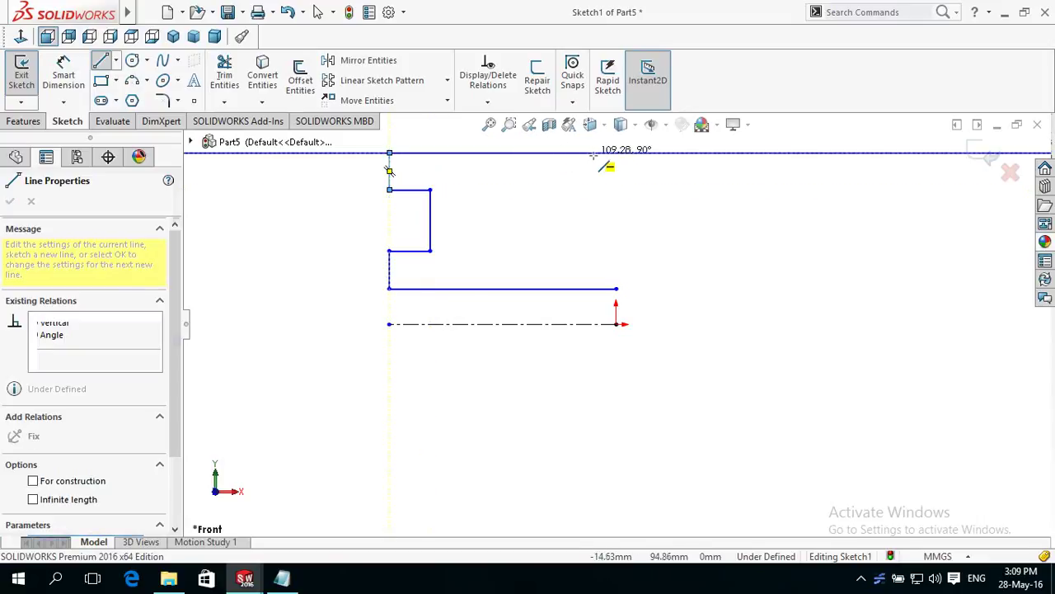
pyautogui.press('Escape')
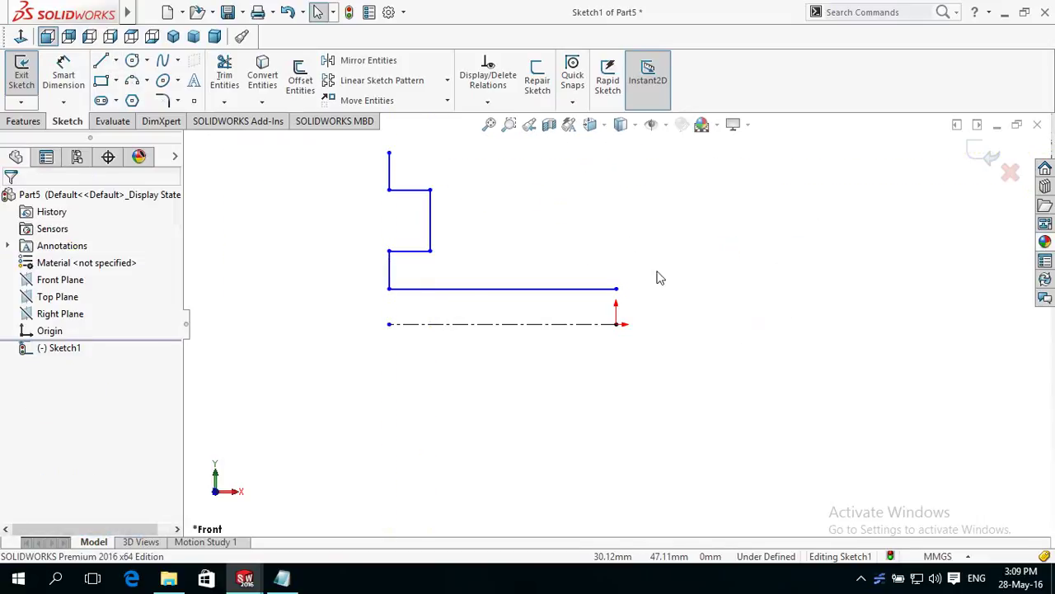
# Draw the notched right side of the profile, ending with an inward top edge.
pyautogui.press('Return')
pyautogui.click(618, 289)
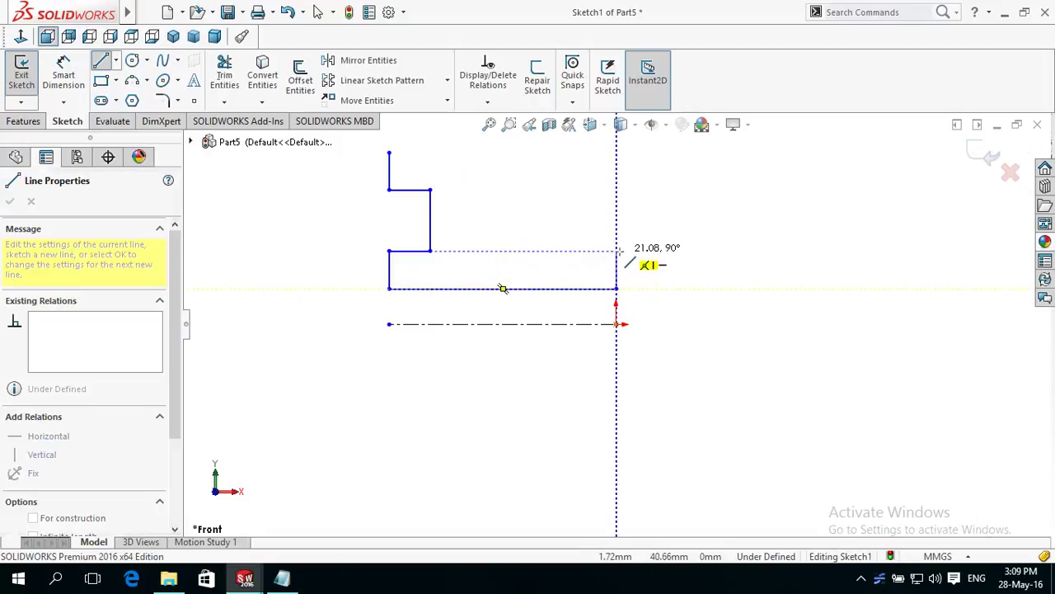
pyautogui.click(618, 251)
pyautogui.click(565, 251)
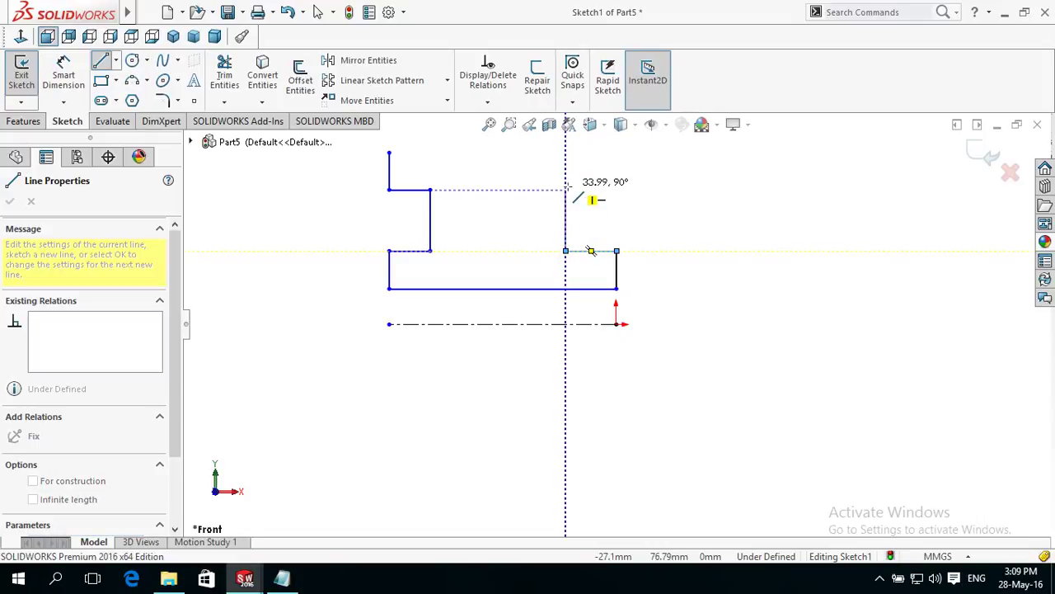
pyautogui.click(565, 190)
pyautogui.click(617, 189)
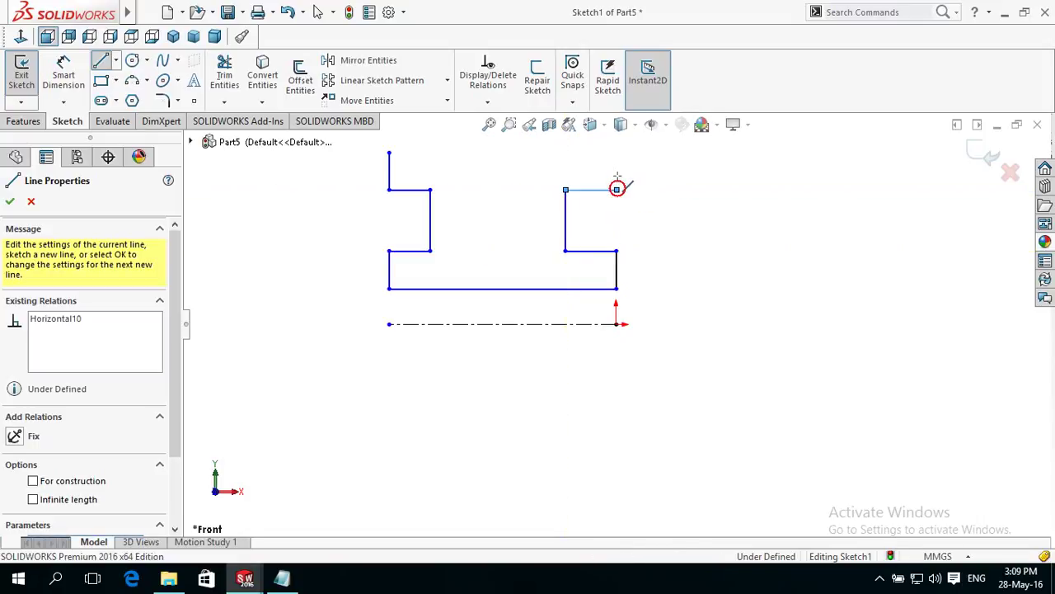
pyautogui.click(617, 190)
pyautogui.click(617, 154)
pyautogui.click(566, 153)
pyautogui.press('Escape')
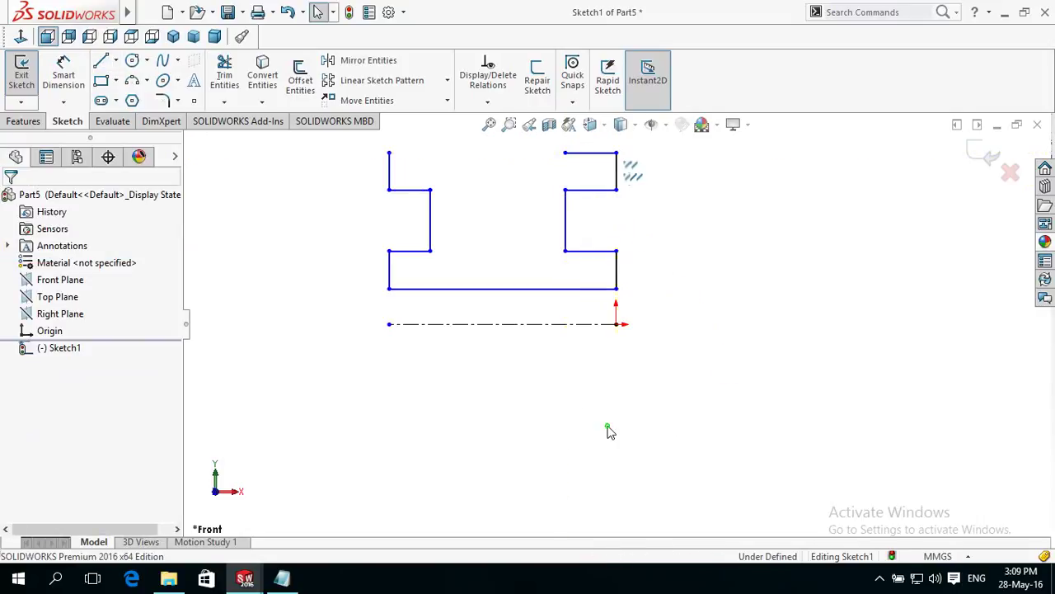
pyautogui.moveTo(608, 431); pyautogui.dragTo(618, 363, button='right')
# Dimension the bottom edge to the centerline as a 10 mm bore diameter.
pyautogui.click(558, 320)
pyautogui.click(564, 324)
pyautogui.click(573, 437)
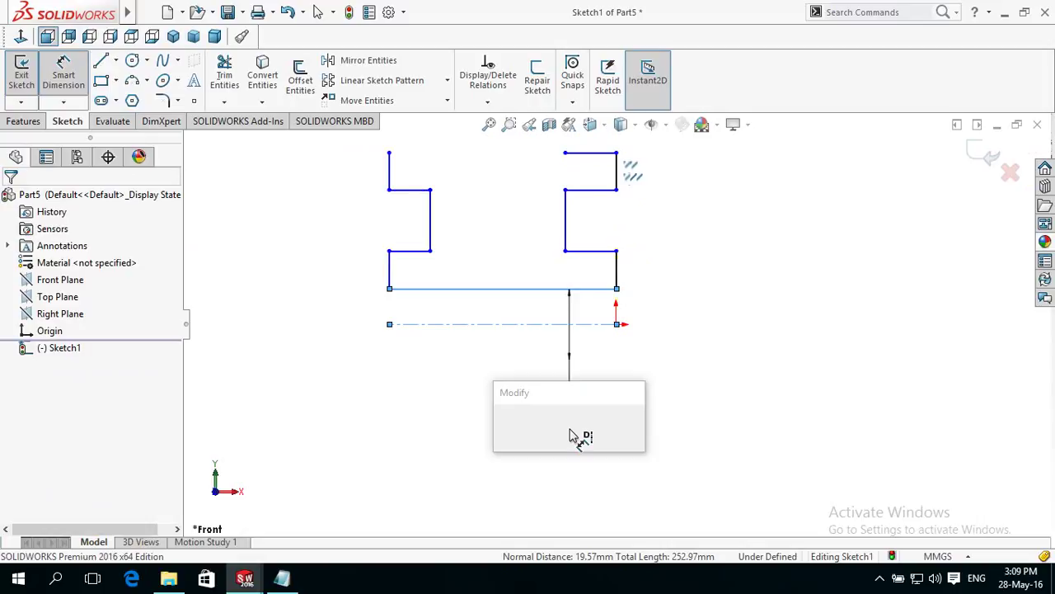
pyautogui.write('1')
pyautogui.press('Return')
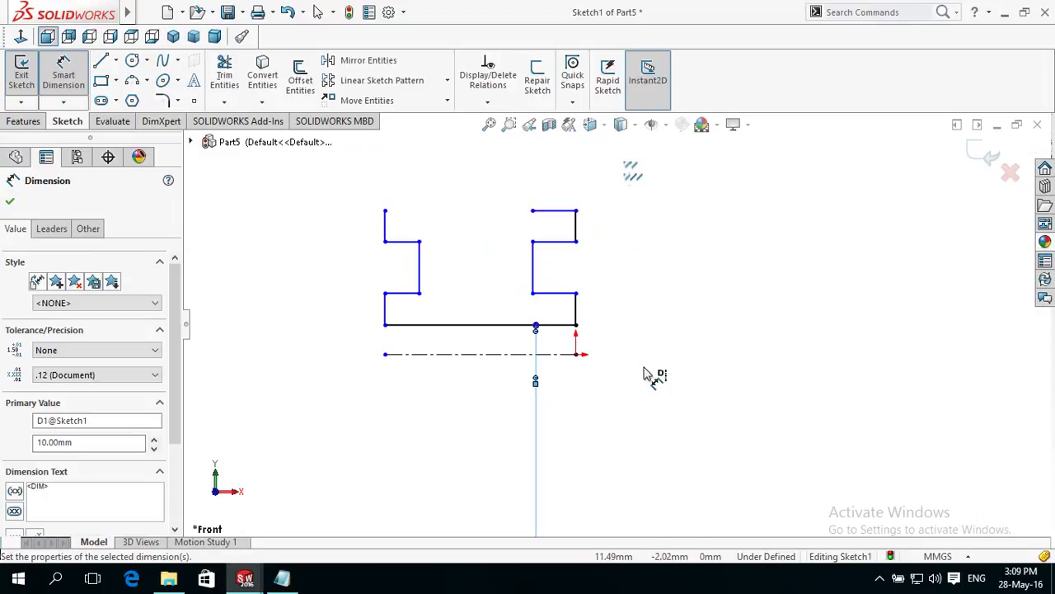
# Set the top-right corner's height above the centerline to 1.5in/2 (19.05 mm).
pyautogui.click(561, 355)
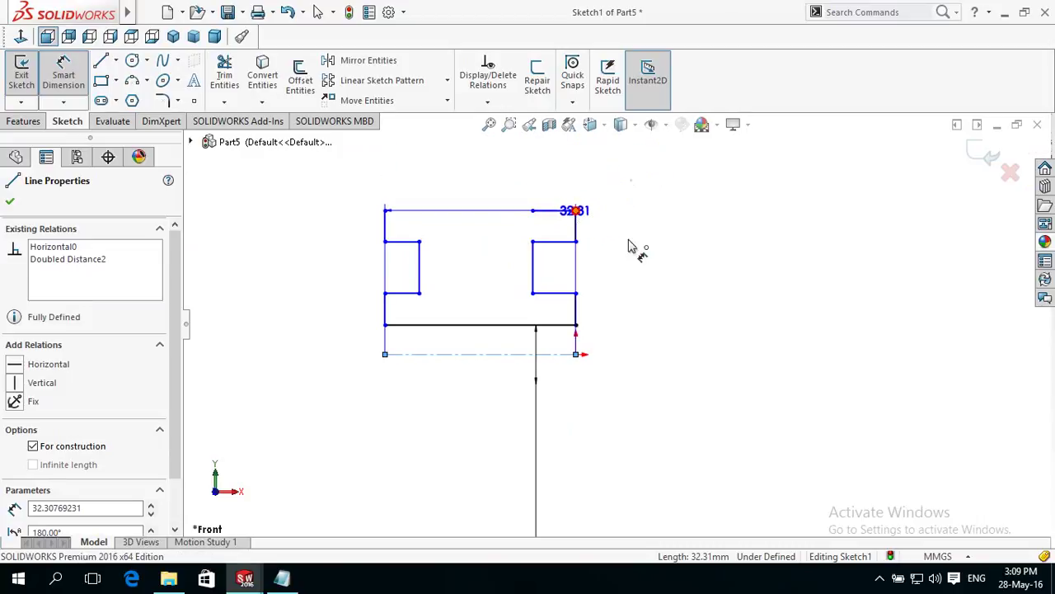
pyautogui.click(576, 211)
pyautogui.click(723, 375)
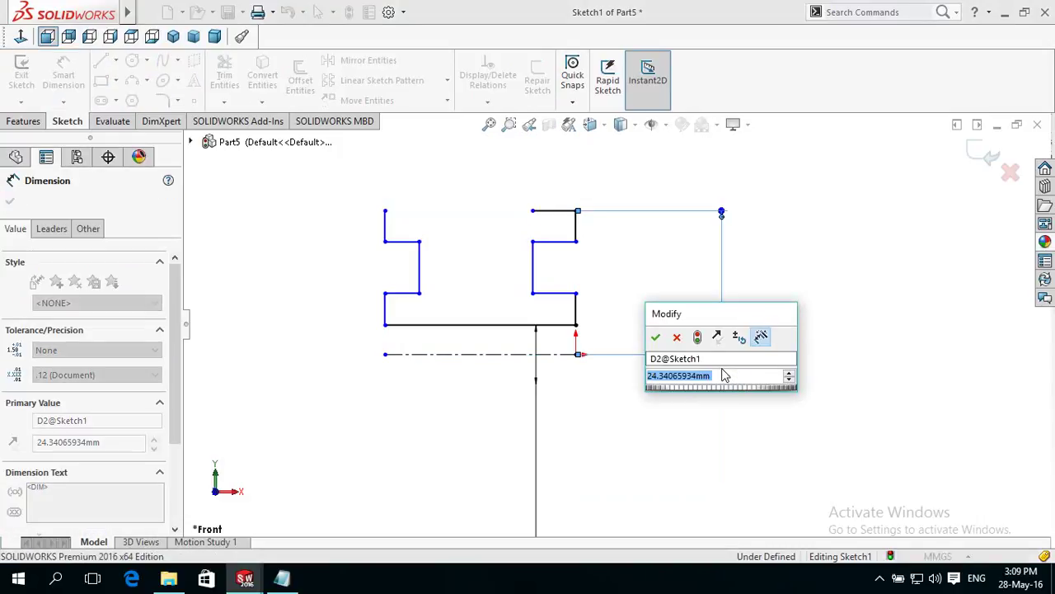
pyautogui.write('1')
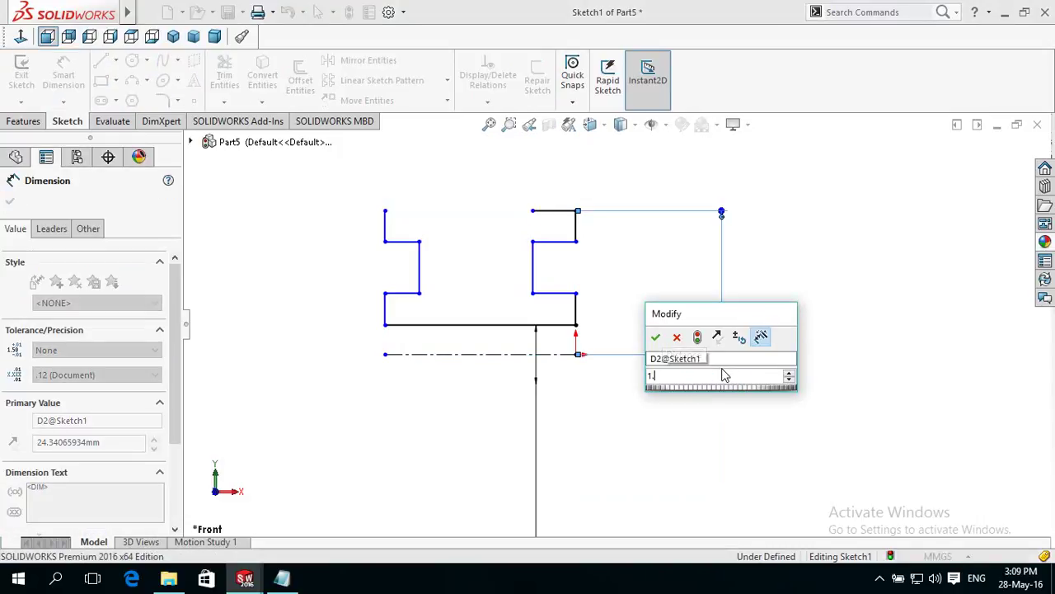
pyautogui.write('.5in/2')
pyautogui.press('Left')
pyautogui.press('Left')
pyautogui.write('in')
pyautogui.press('Return')
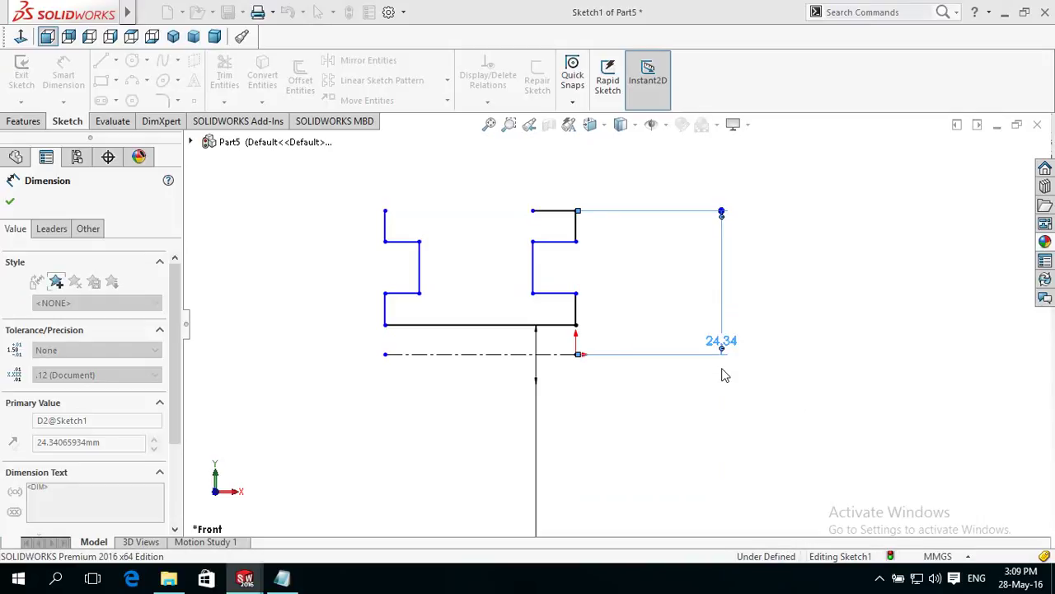
# Drag the right notch's top line lower.
pyautogui.scroll(-1, 627, 311)
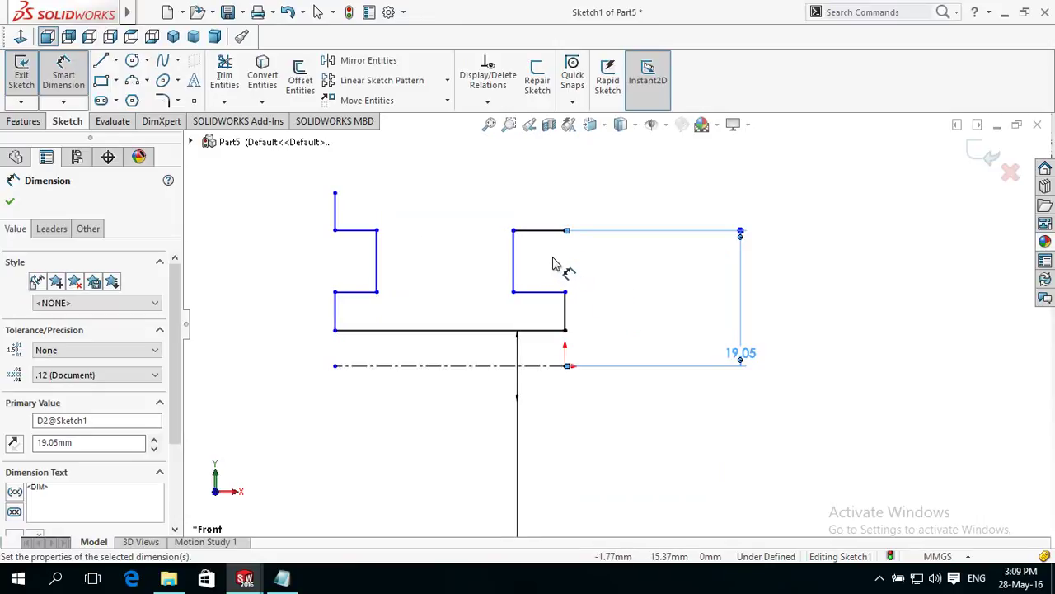
pyautogui.scroll(-3, 554, 264)
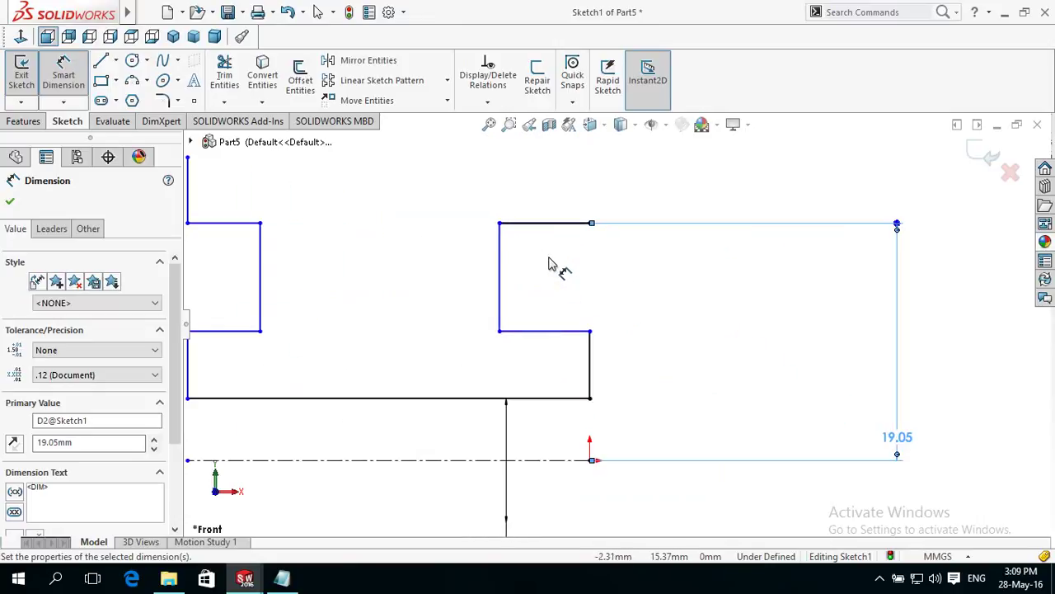
pyautogui.click(511, 223)
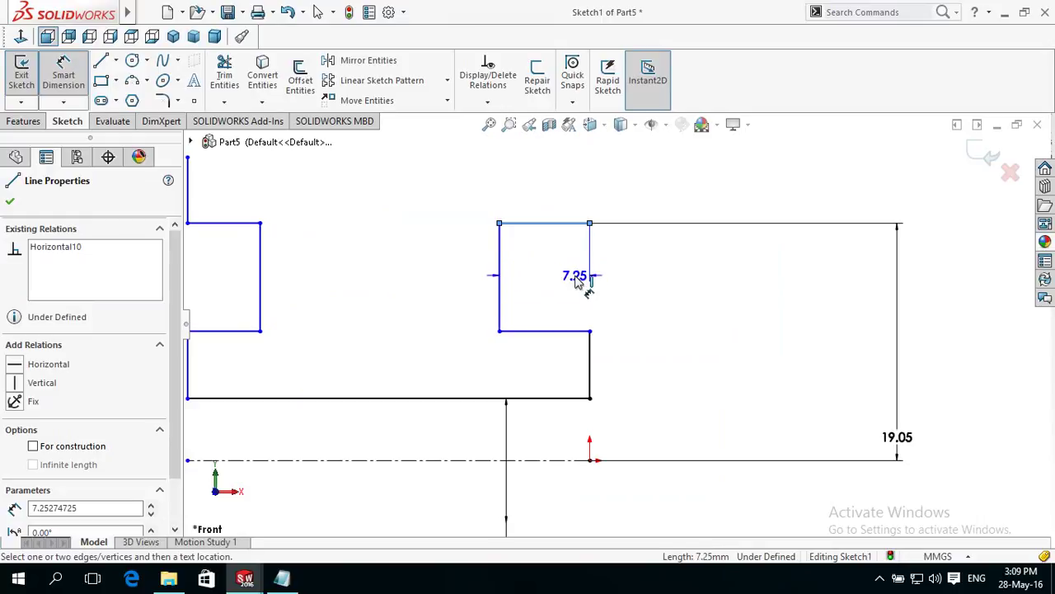
pyautogui.press('Escape')
pyautogui.press('Escape')
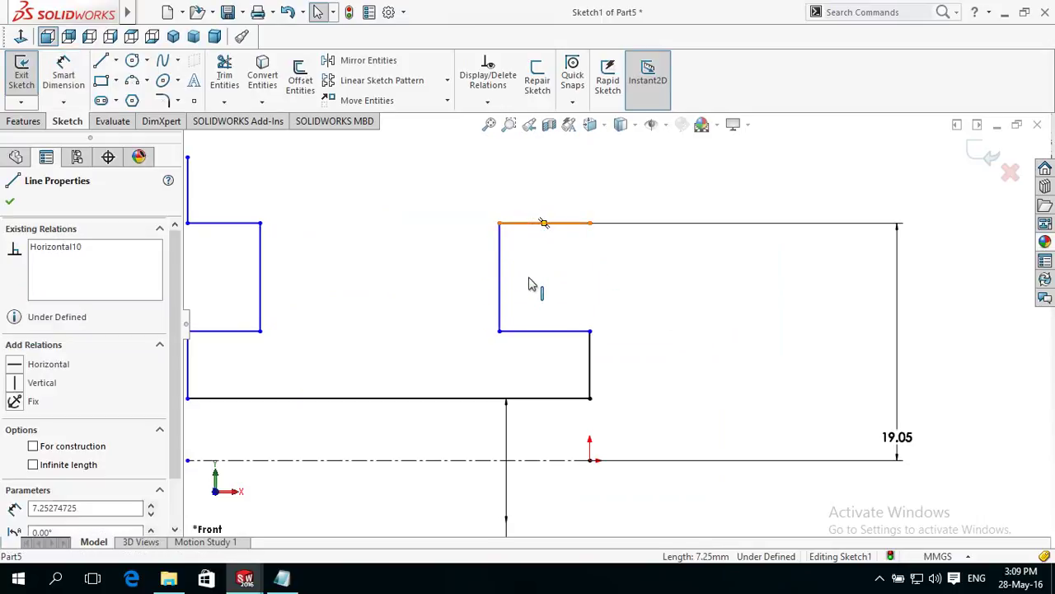
pyautogui.moveTo(531, 236); pyautogui.dragTo(537, 286)
pyautogui.press('Escape')
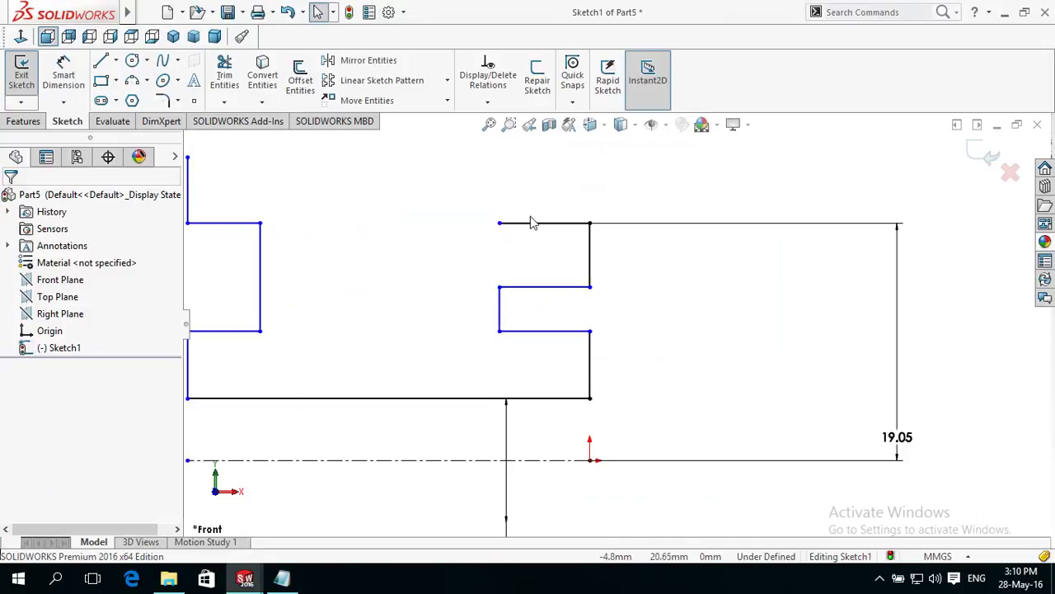
# Delete the short leftover top line and drag the groove's short line down to narrow it.
pyautogui.click(531, 223)
pyautogui.press('Delete')
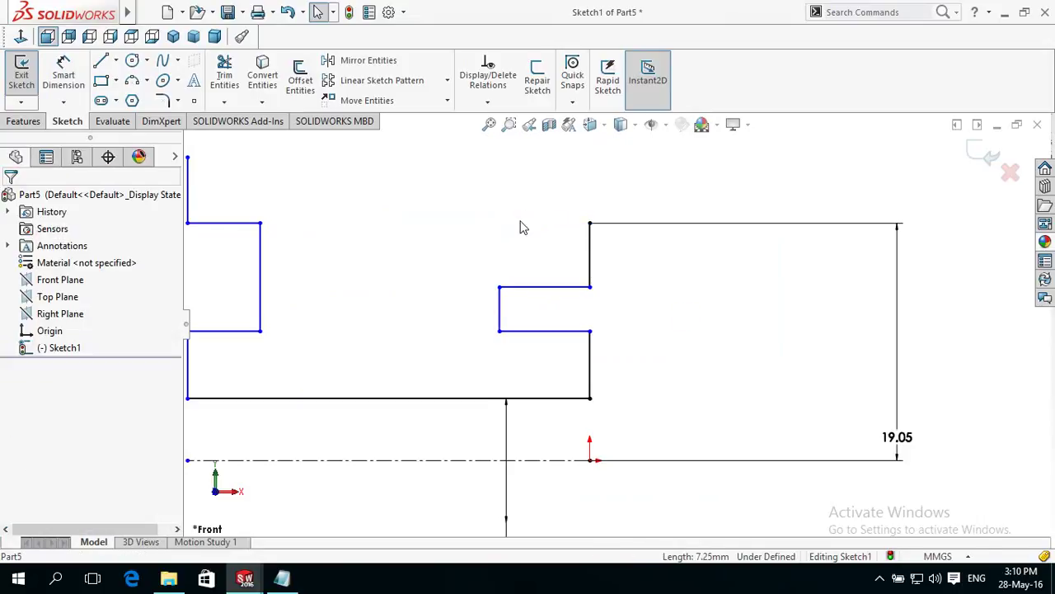
pyautogui.press('f')
pyautogui.scroll(-2, 437, 252)
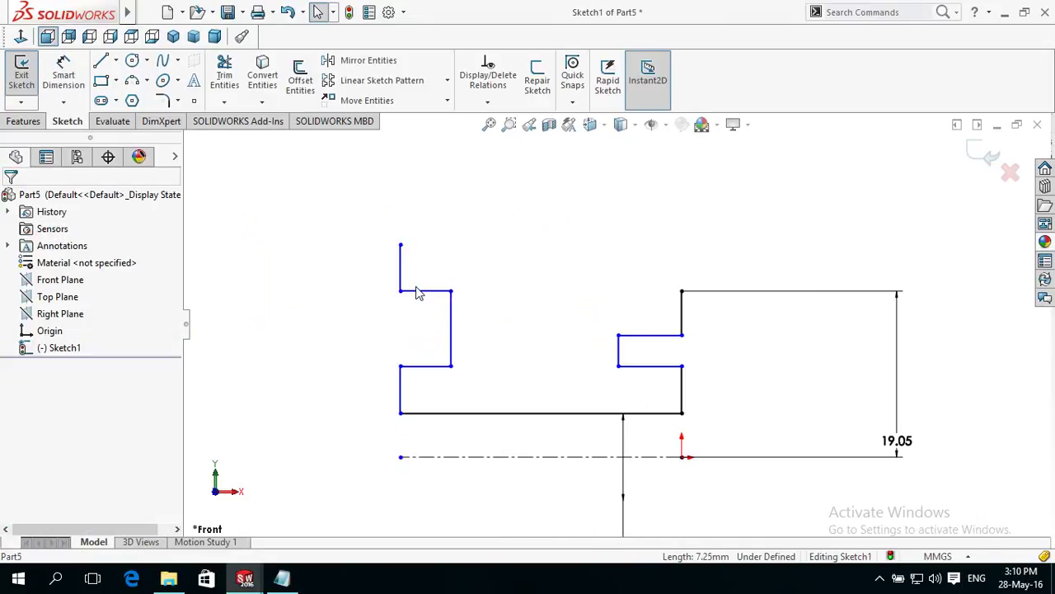
pyautogui.moveTo(422, 292); pyautogui.dragTo(418, 343)
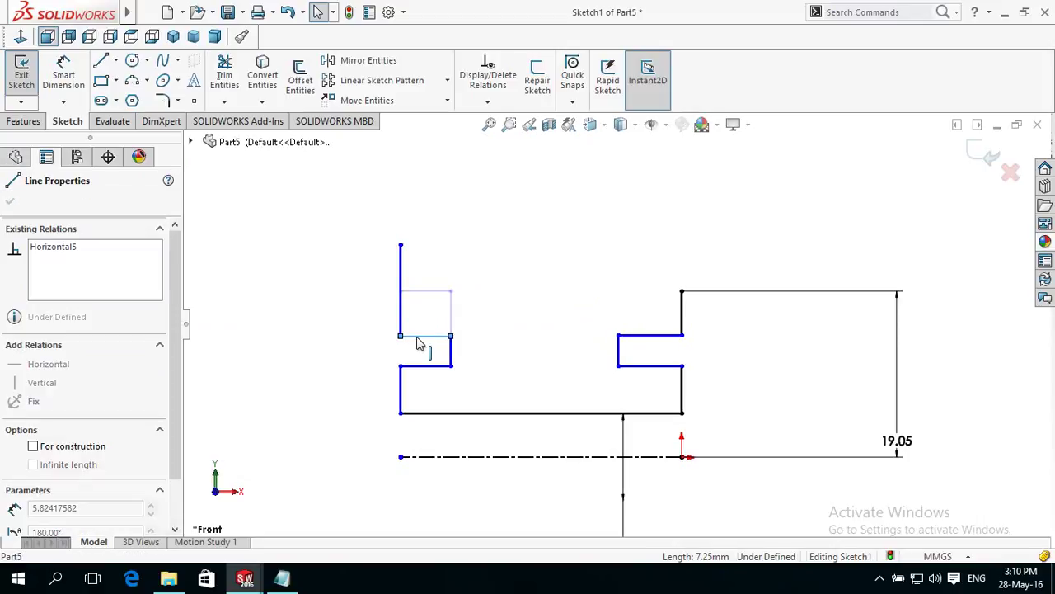
# Dimension the centreline to the profile's top-left corner, accepting 48.68.
pyautogui.click(349, 337)
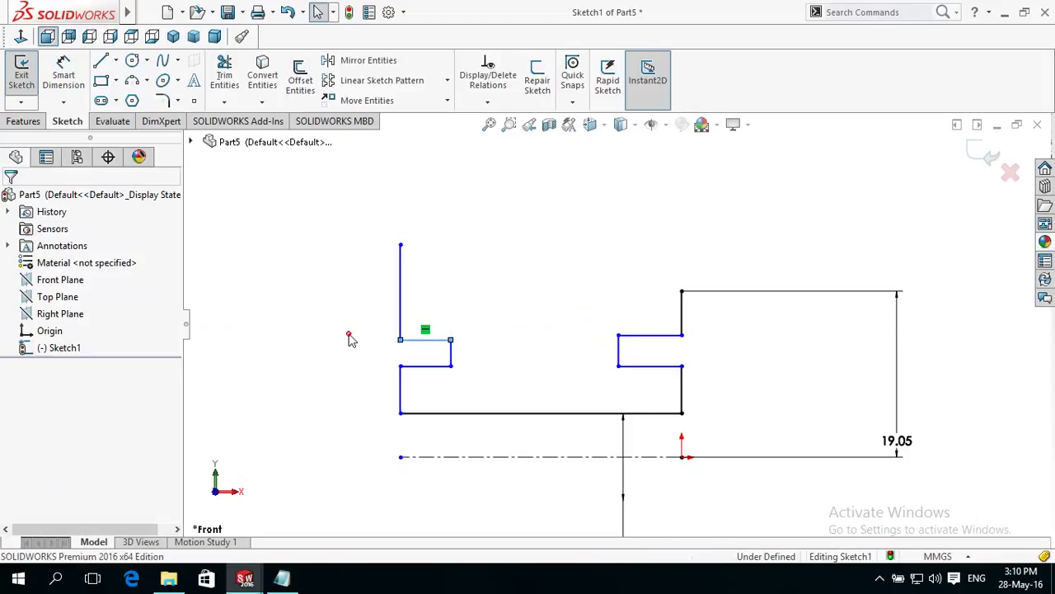
pyautogui.press('d')
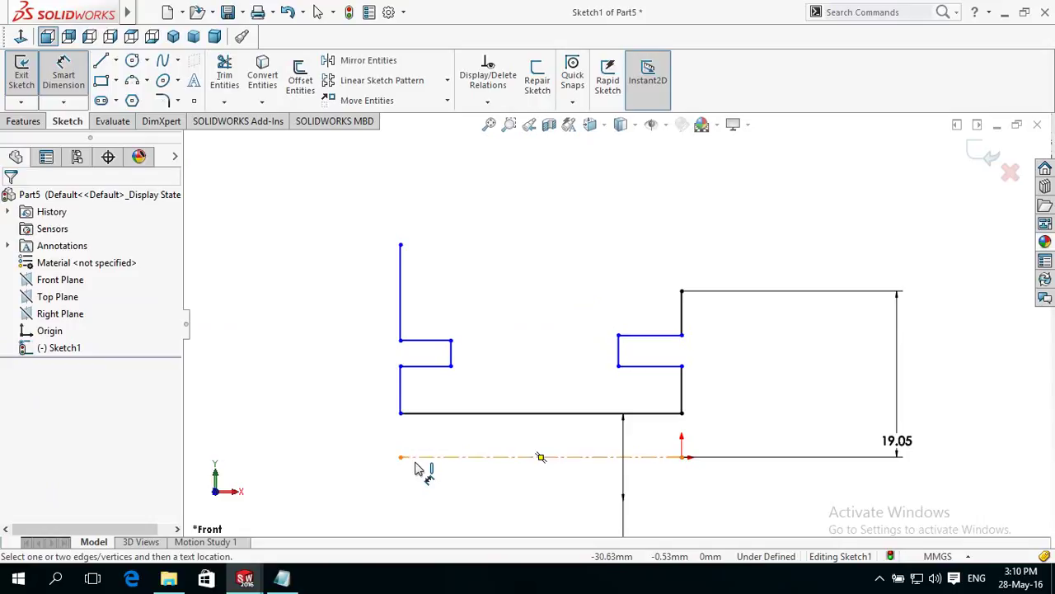
pyautogui.click(417, 455)
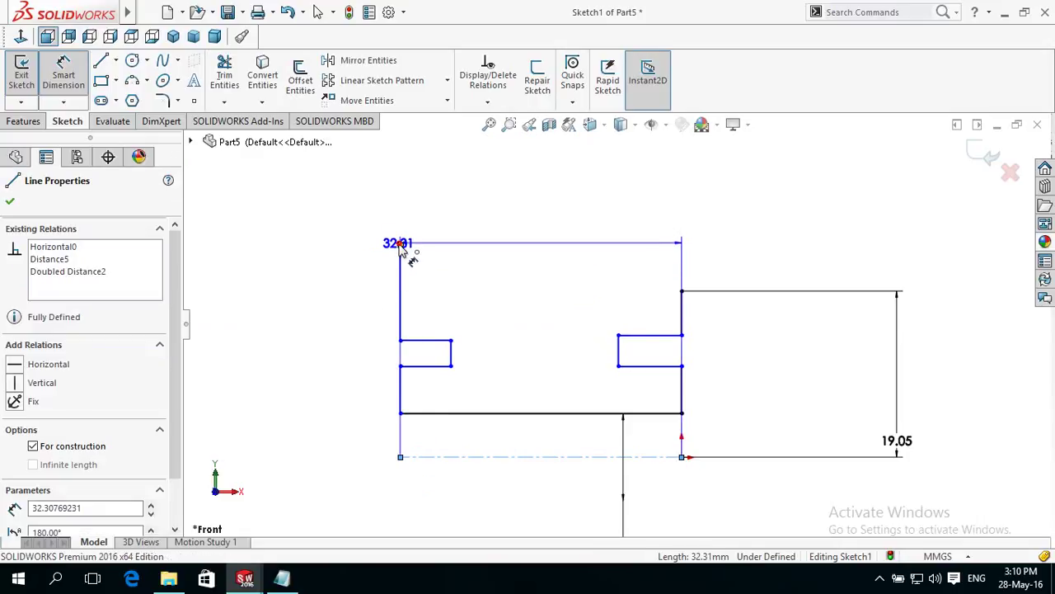
pyautogui.click(400, 245)
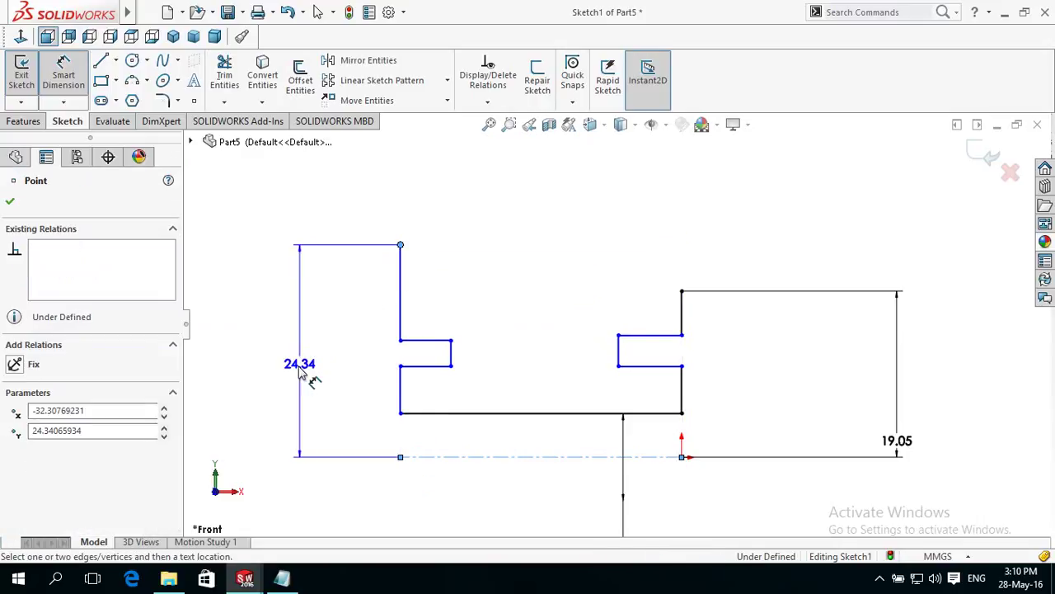
pyautogui.click(309, 486)
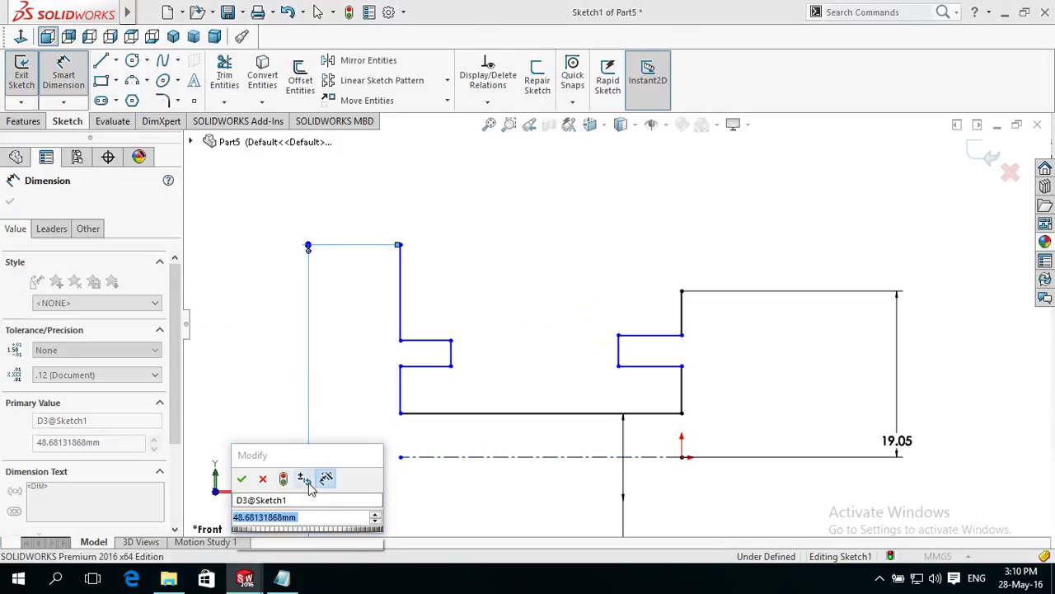
pyautogui.press('Return')
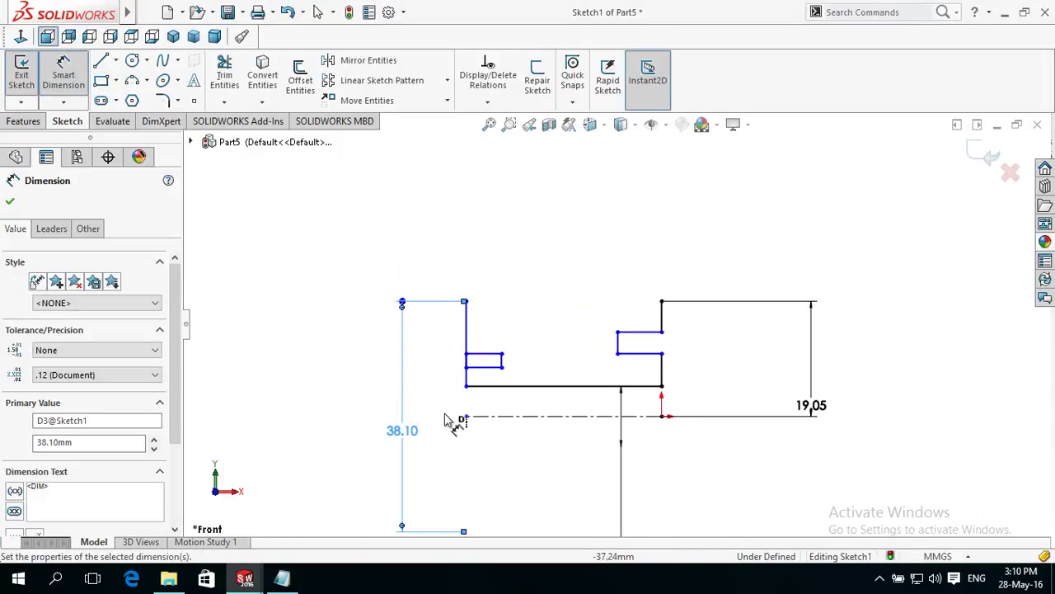
# Pull the groove's top-left corner down onto its bottom edge.
pyautogui.scroll(-3, 458, 426)
pyautogui.click(461, 426)
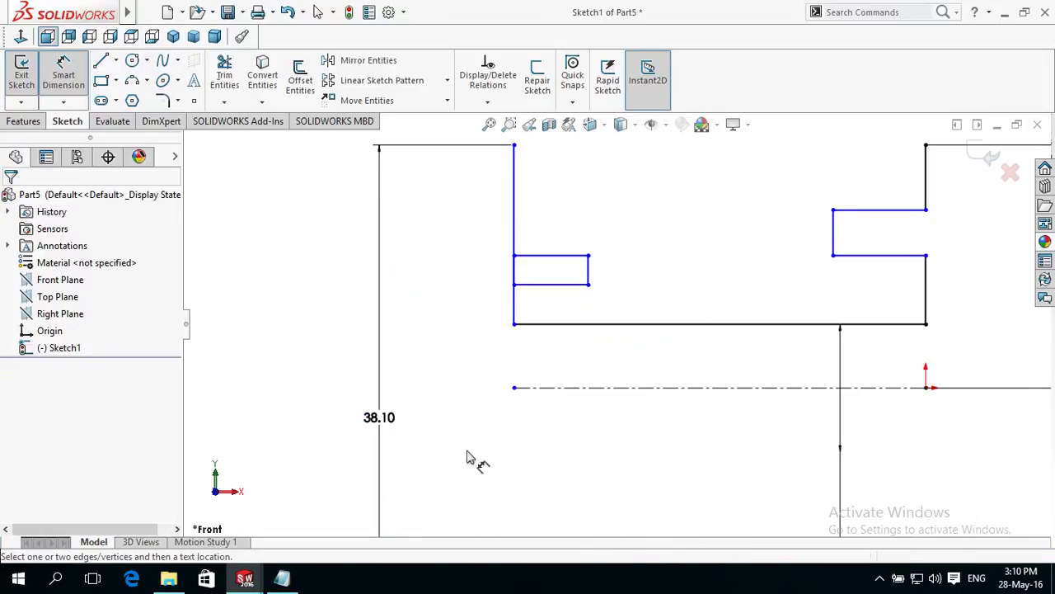
pyautogui.click(515, 256)
pyautogui.press('Escape')
pyautogui.moveTo(516, 257); pyautogui.dragTo(506, 305)
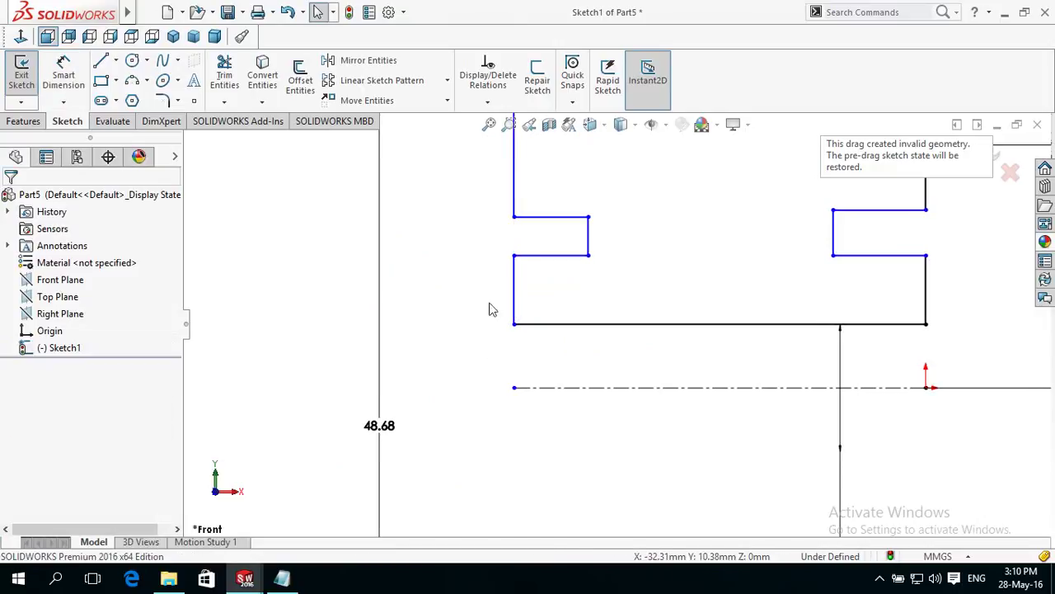
pyautogui.press('f')
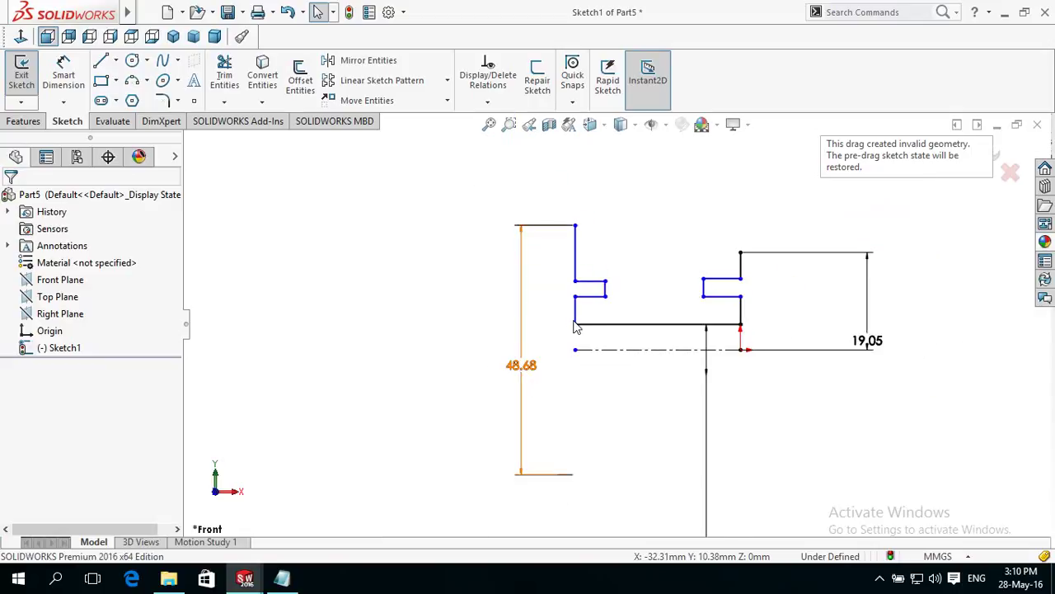
# Change the 48.68 height to 38.10 mm (1.5in) and drag the notch vertices to rebuild the left notch.
pyautogui.moveTo(575, 297); pyautogui.dragTo(578, 320)
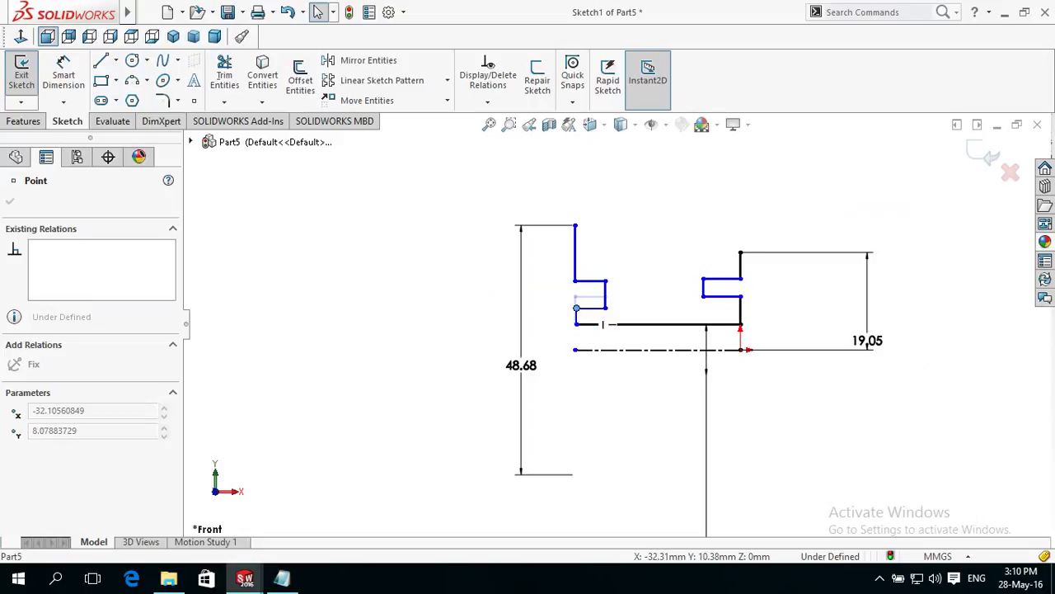
pyautogui.doubleClick(517, 368)
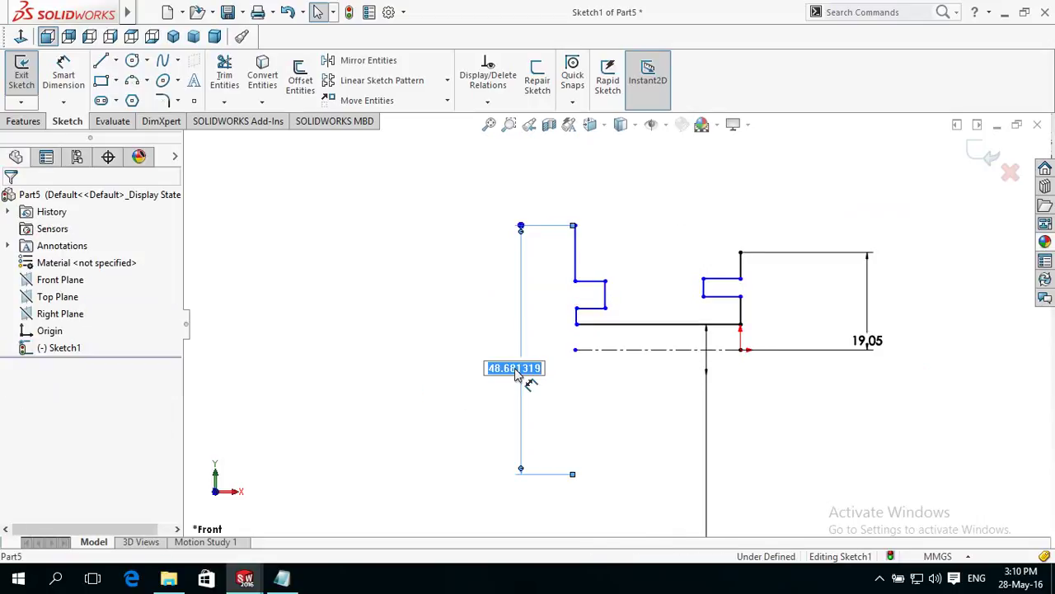
pyautogui.write('38.1')
pyautogui.press('Return')
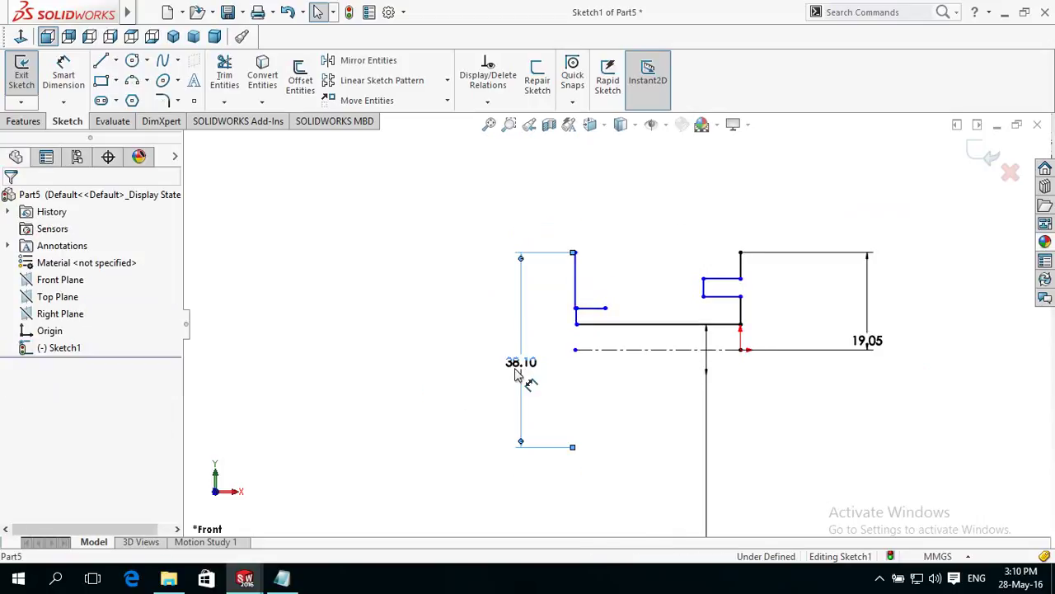
pyautogui.click(551, 344)
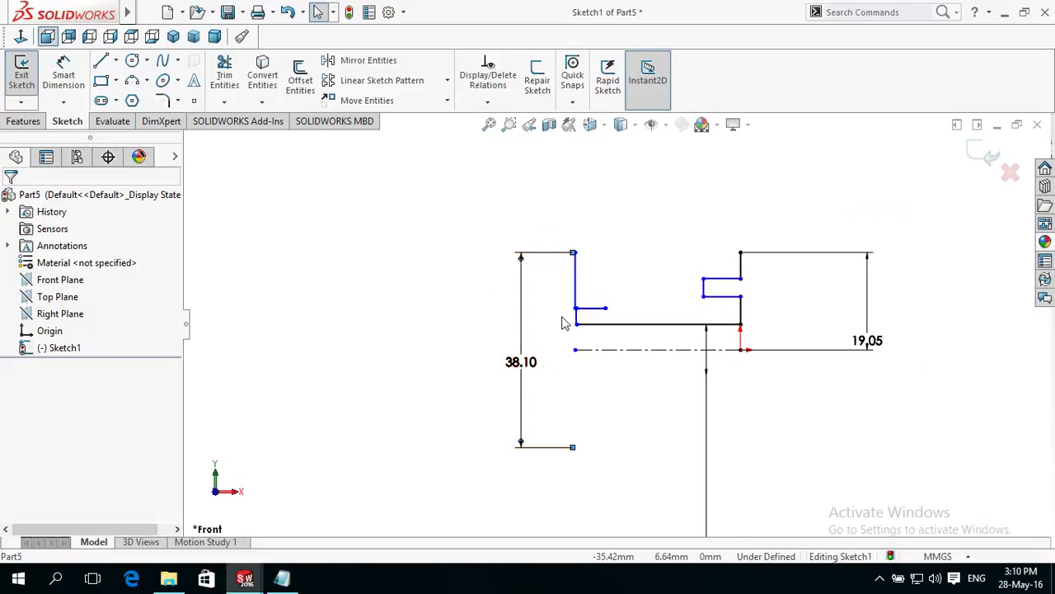
pyautogui.scroll(-3, 561, 322)
pyautogui.scroll(-3, 566, 325)
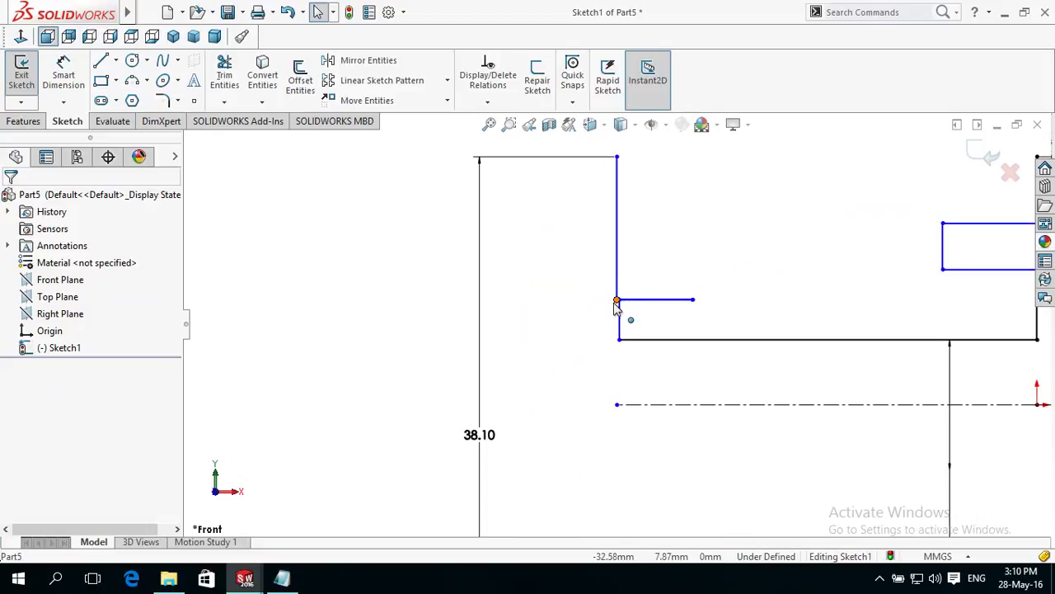
pyautogui.moveTo(618, 299); pyautogui.dragTo(614, 236)
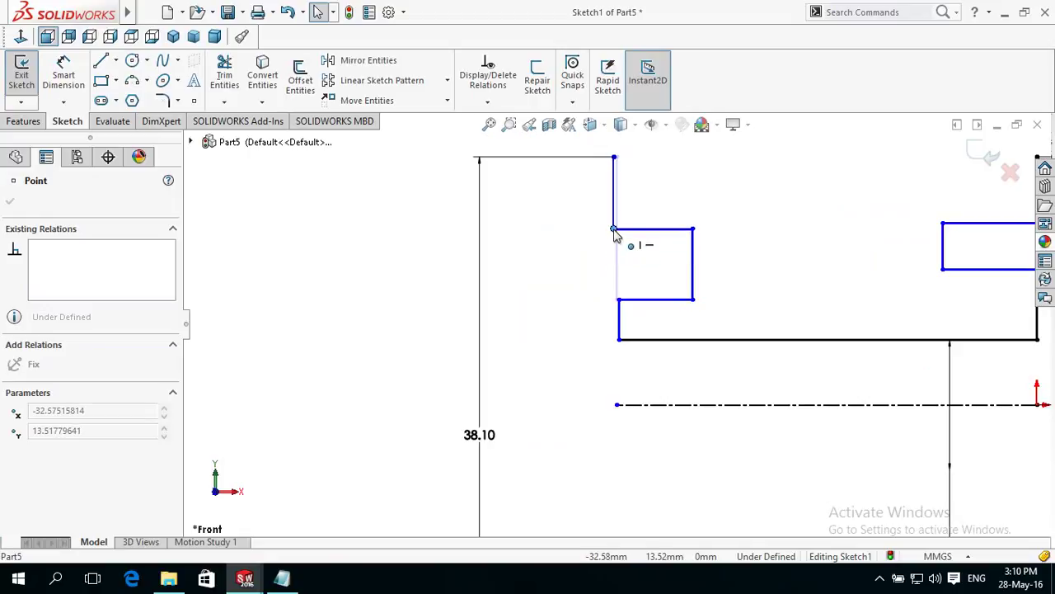
pyautogui.click(557, 307)
pyautogui.scroll(3, 555, 326)
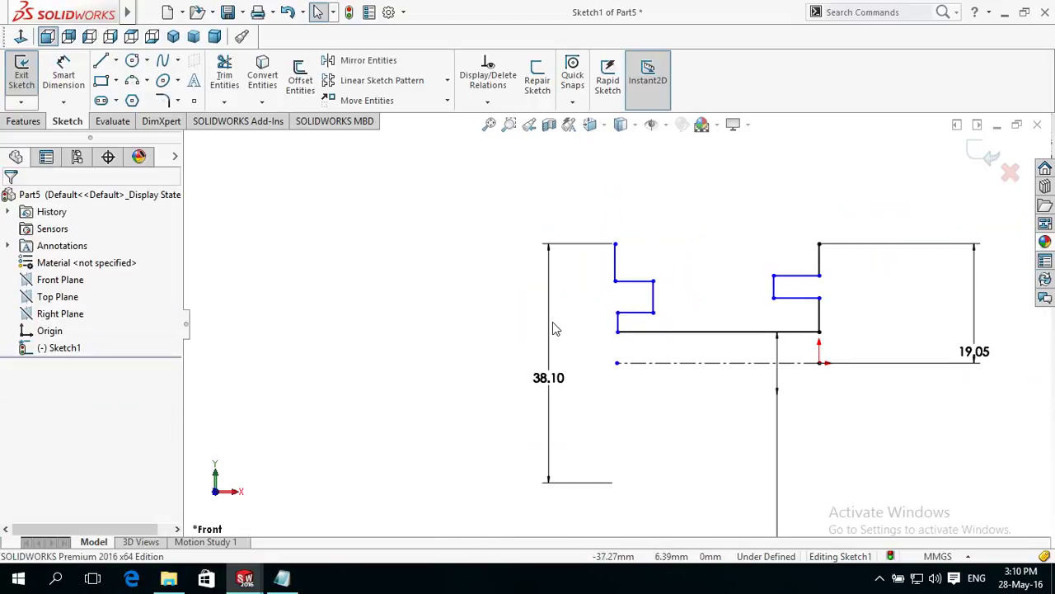
# Dimension the distance between the two vertical edges as 2in-10mm (40.80 mm).
pyautogui.moveTo(397, 367); pyautogui.dragTo(401, 289, button='right')
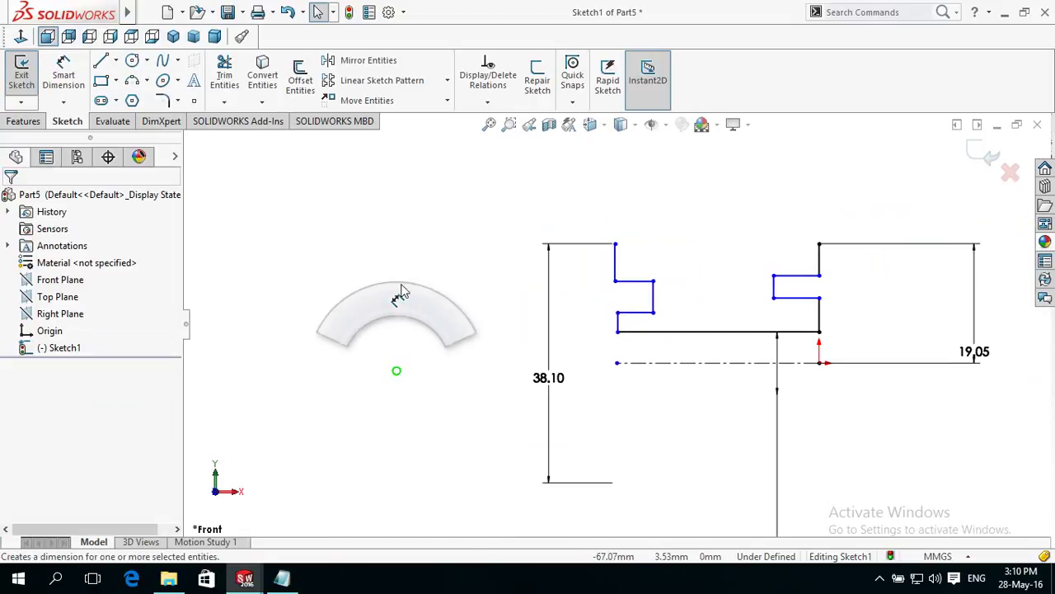
pyautogui.click(617, 261)
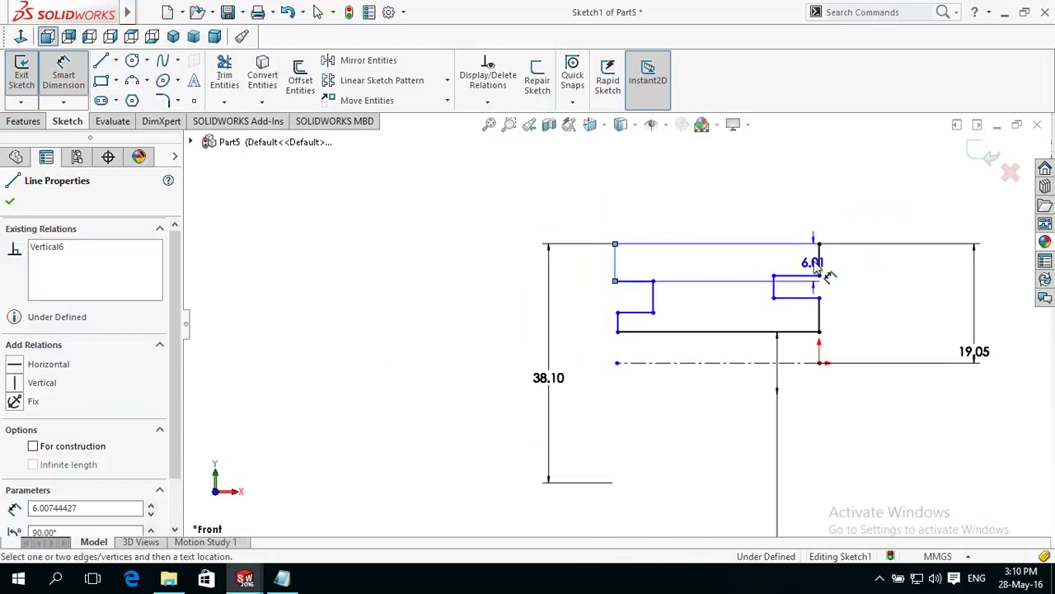
pyautogui.click(819, 257)
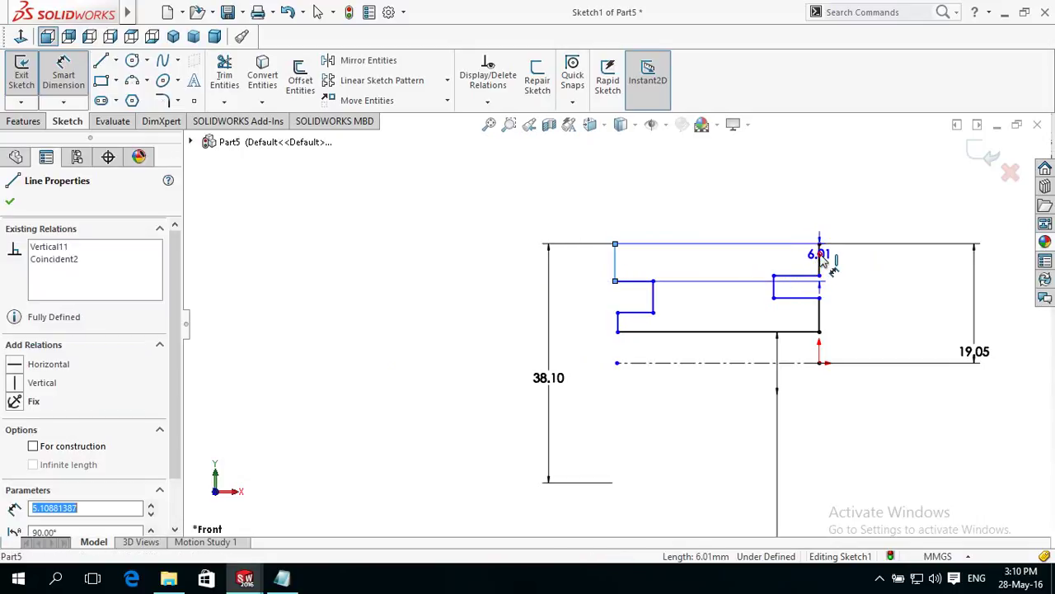
pyautogui.click(475, 192)
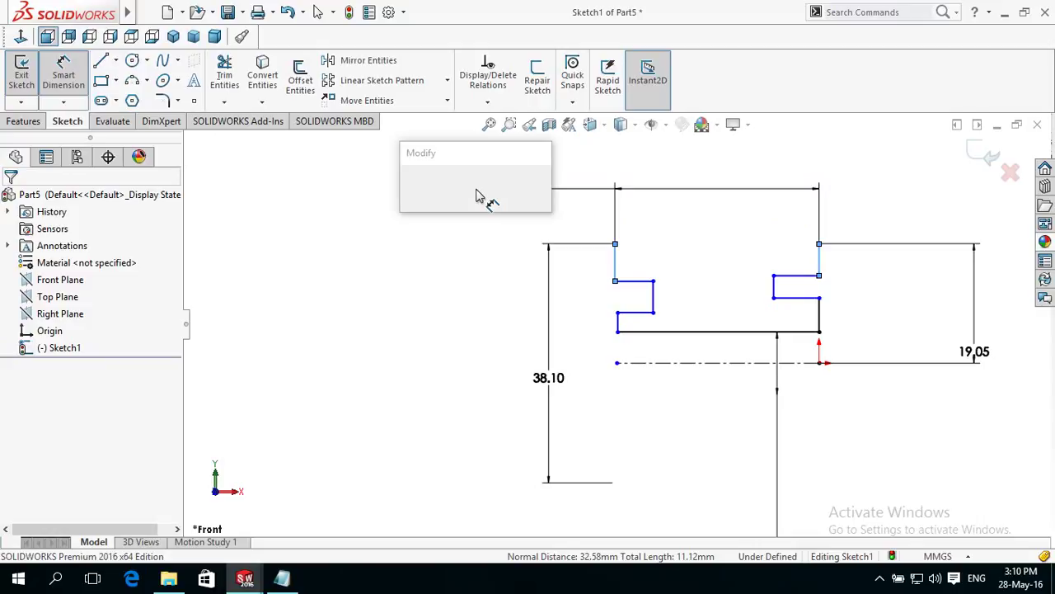
pyautogui.write('2')
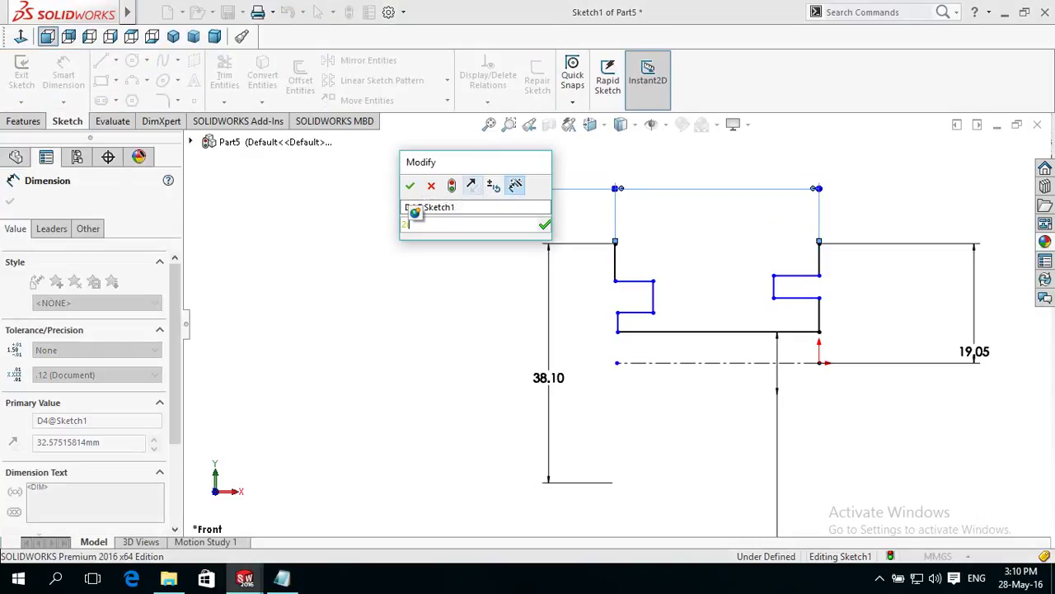
pyautogui.write('=in')
pyautogui.write('10mm')
pyautogui.press('Return')
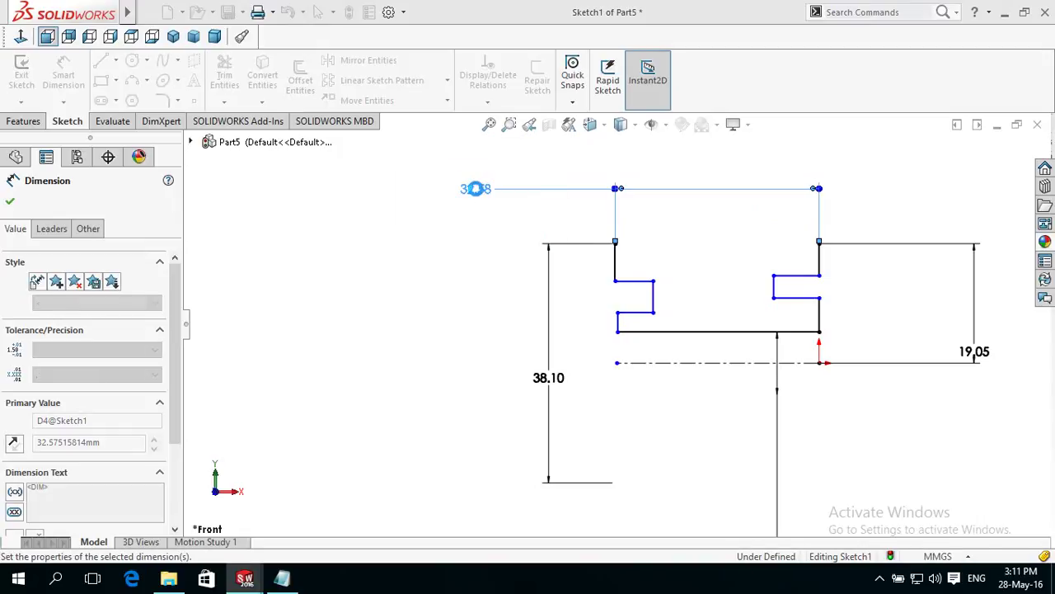
pyautogui.press('f')
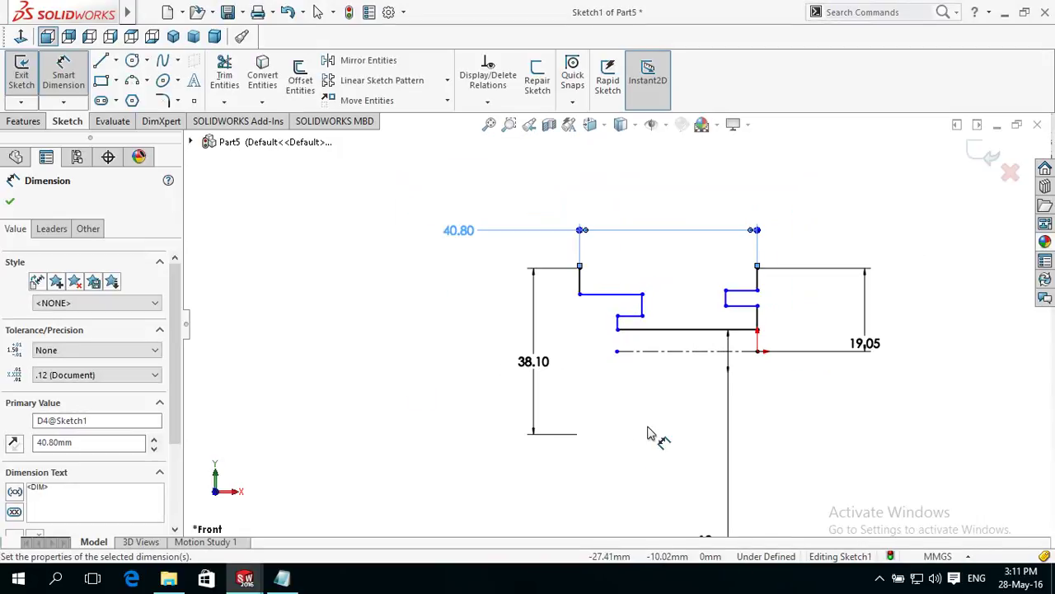
pyautogui.scroll(-2, 730, 398)
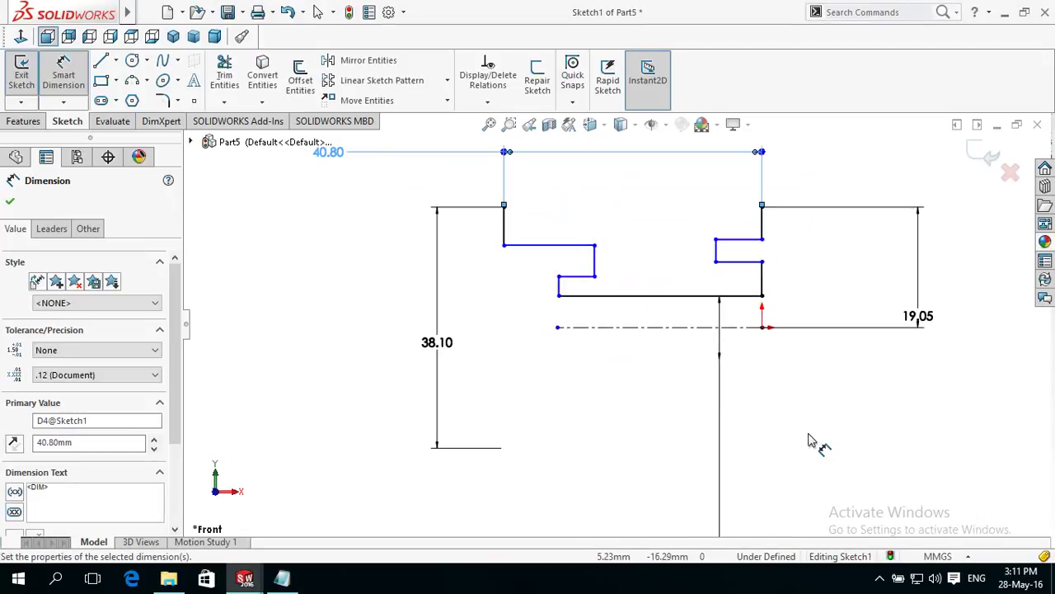
# Dimension both notch step heights above the bottom line at 5 mm.
pyautogui.click(580, 295)
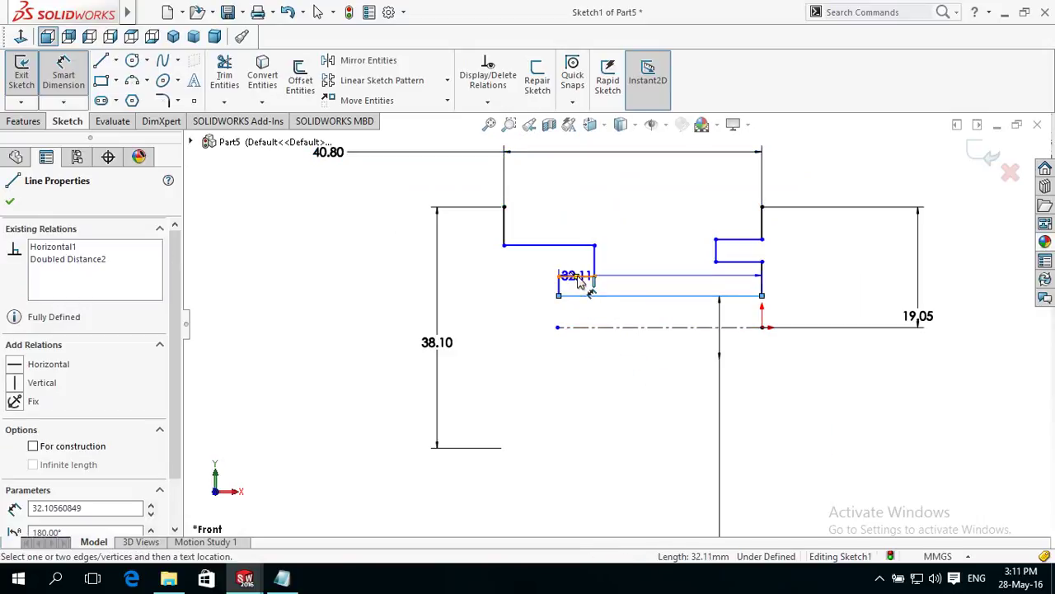
pyautogui.click(580, 278)
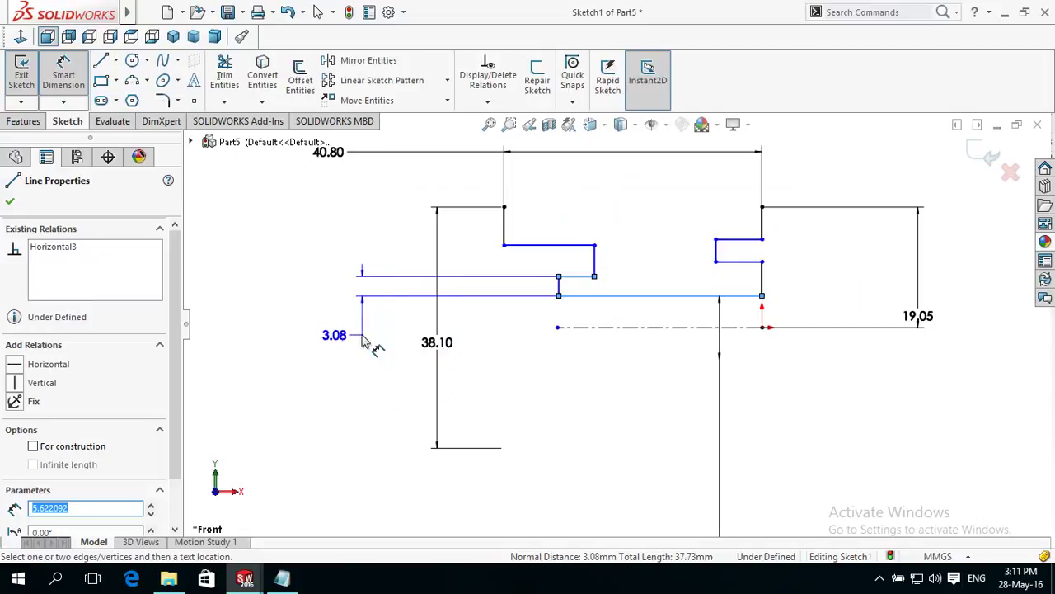
pyautogui.click(346, 341)
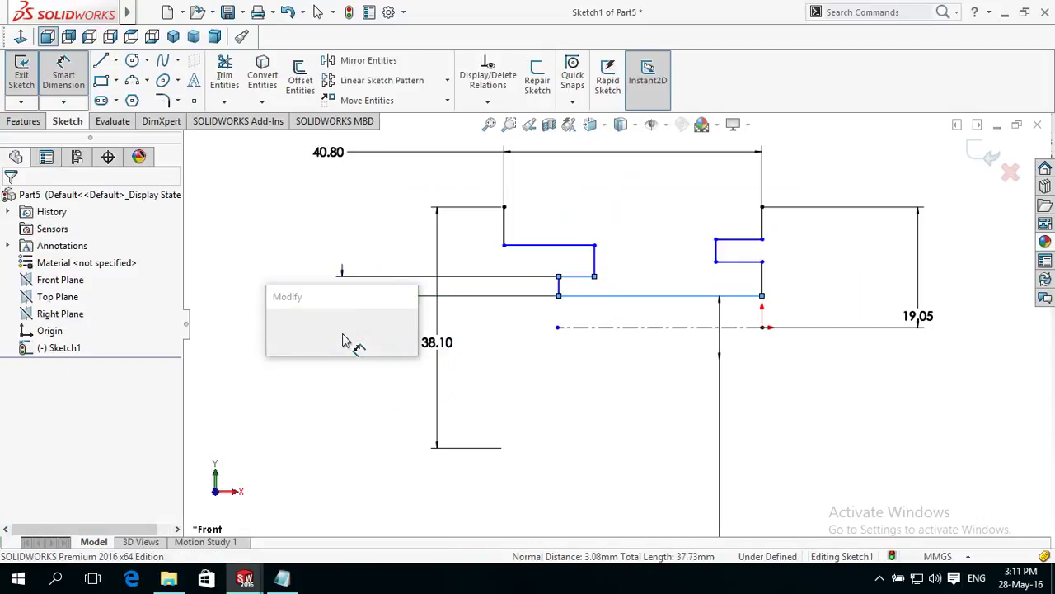
pyautogui.write('5')
pyautogui.press('Return')
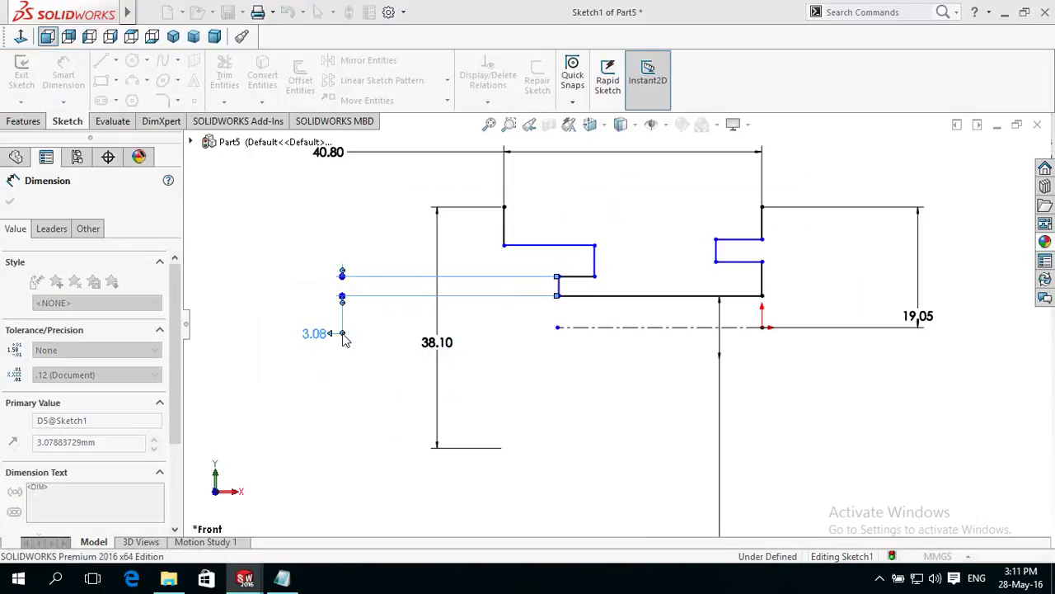
pyautogui.write('5')
pyautogui.press('Return')
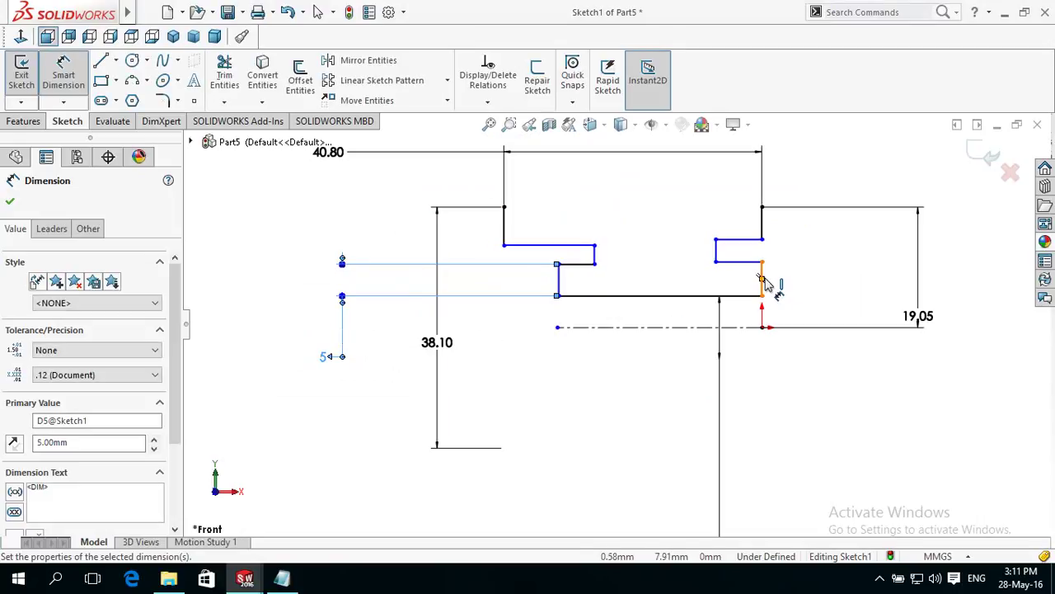
pyautogui.click(752, 294)
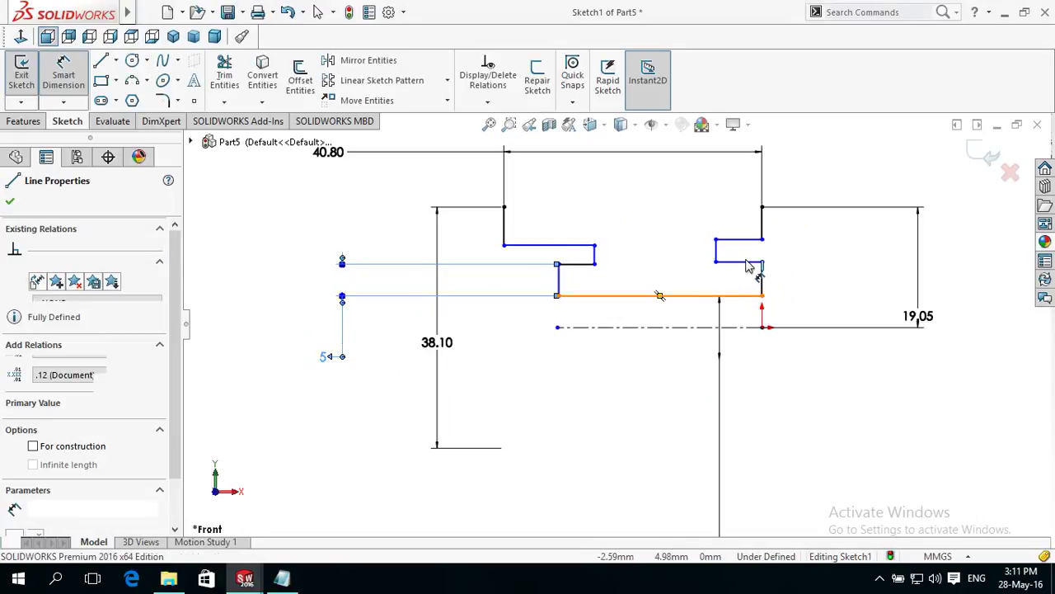
pyautogui.click(749, 262)
pyautogui.click(830, 288)
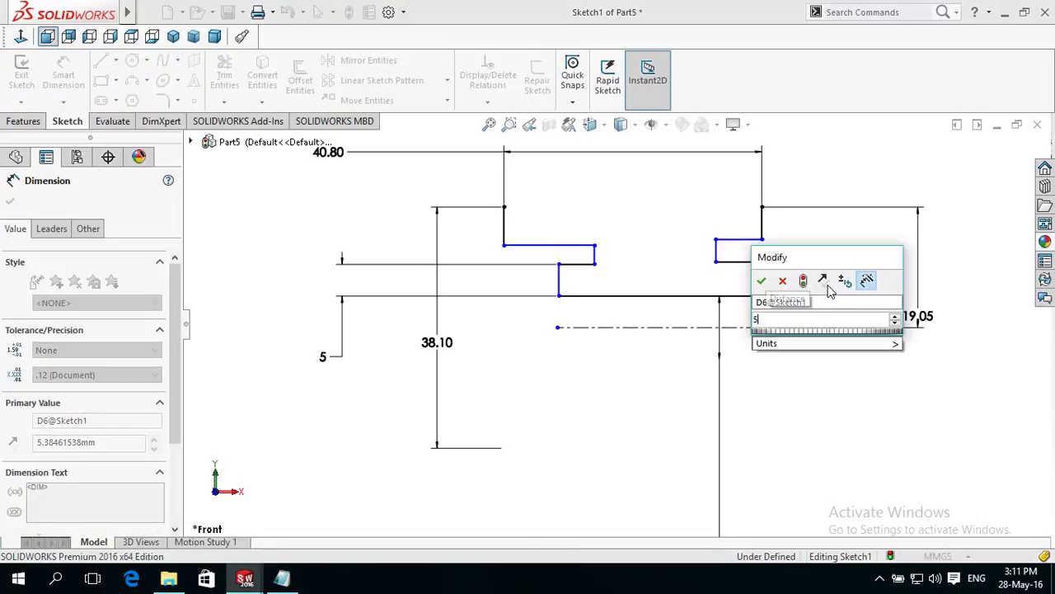
pyautogui.press('Return')
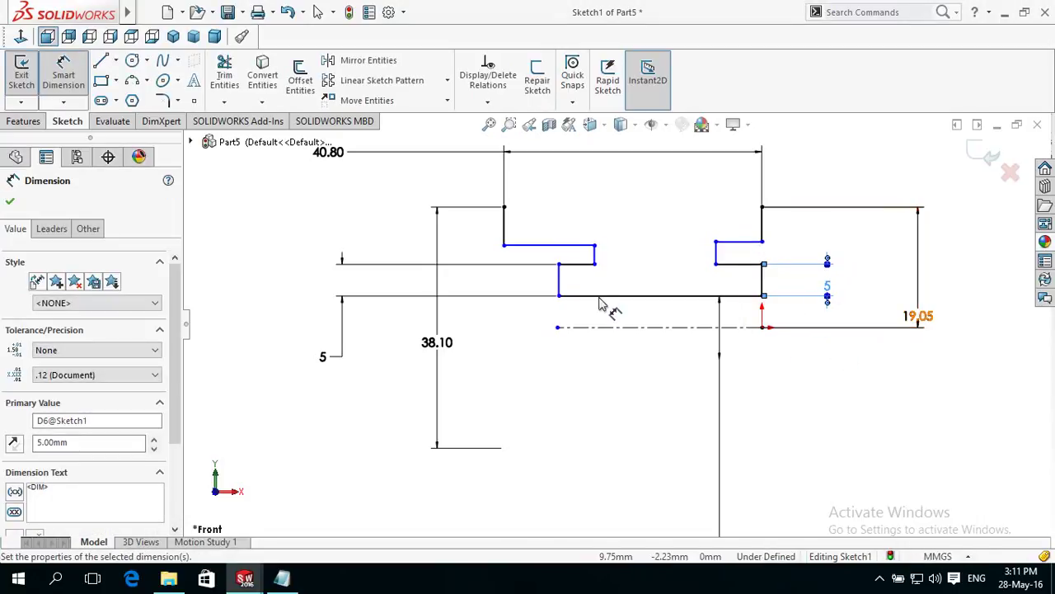
# Set the left and right inner step line widths to 10 mm each.
pyautogui.click(573, 264)
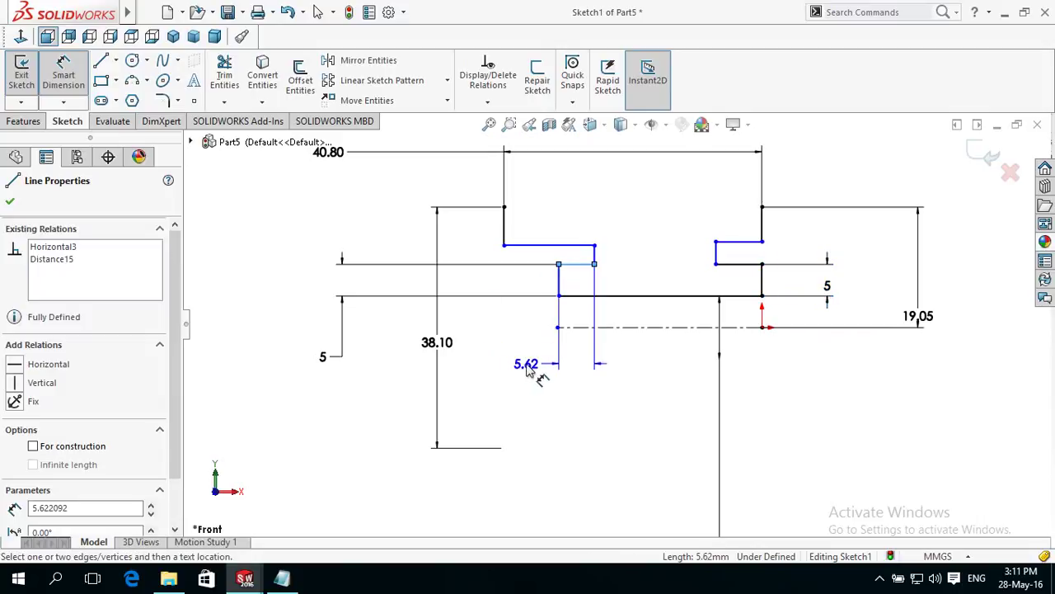
pyautogui.click(514, 372)
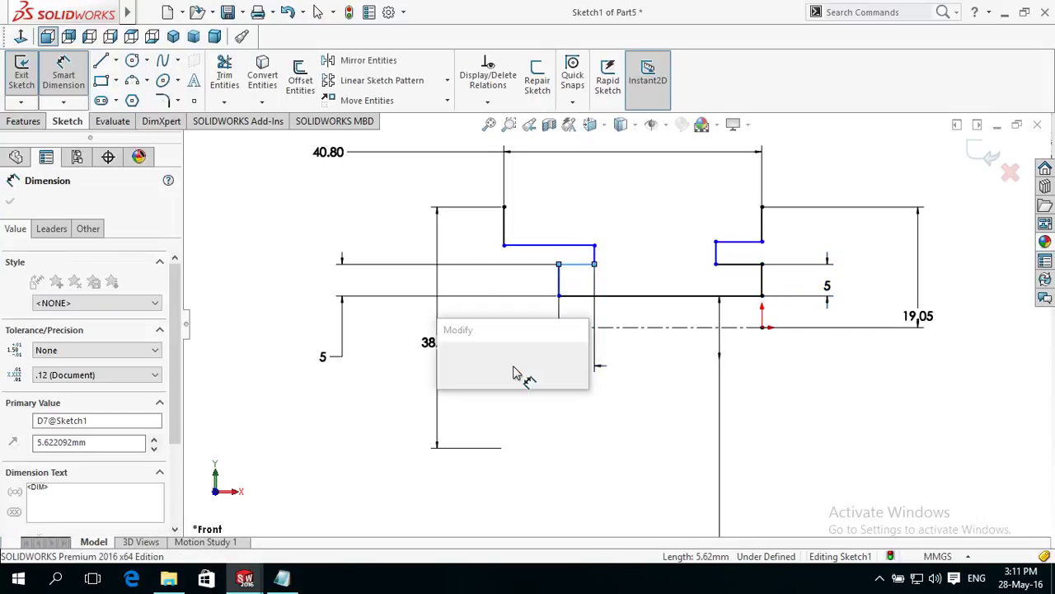
pyautogui.write('10')
pyautogui.press('Return')
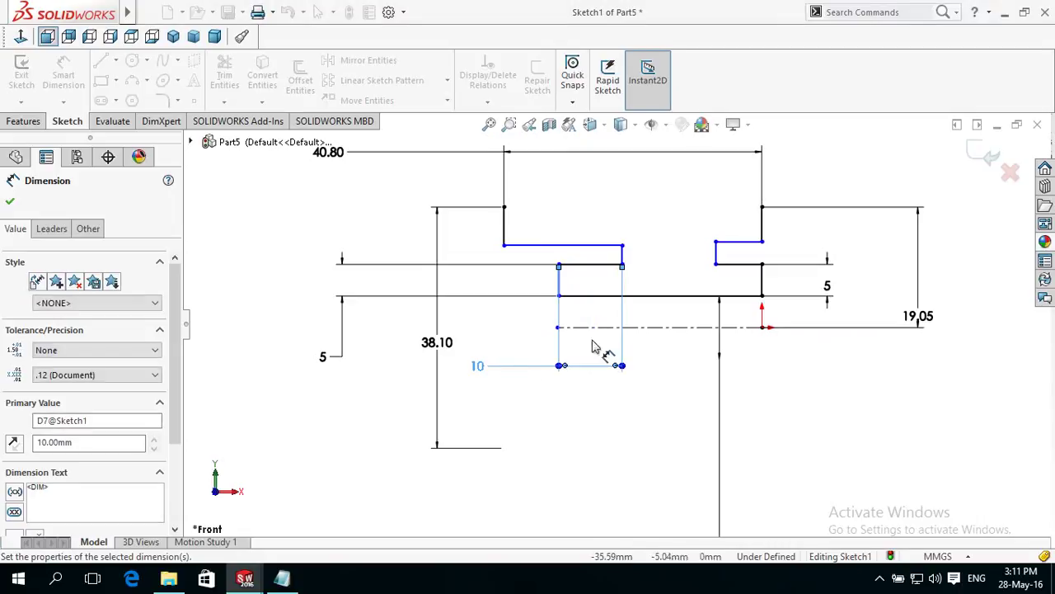
pyautogui.click(734, 266)
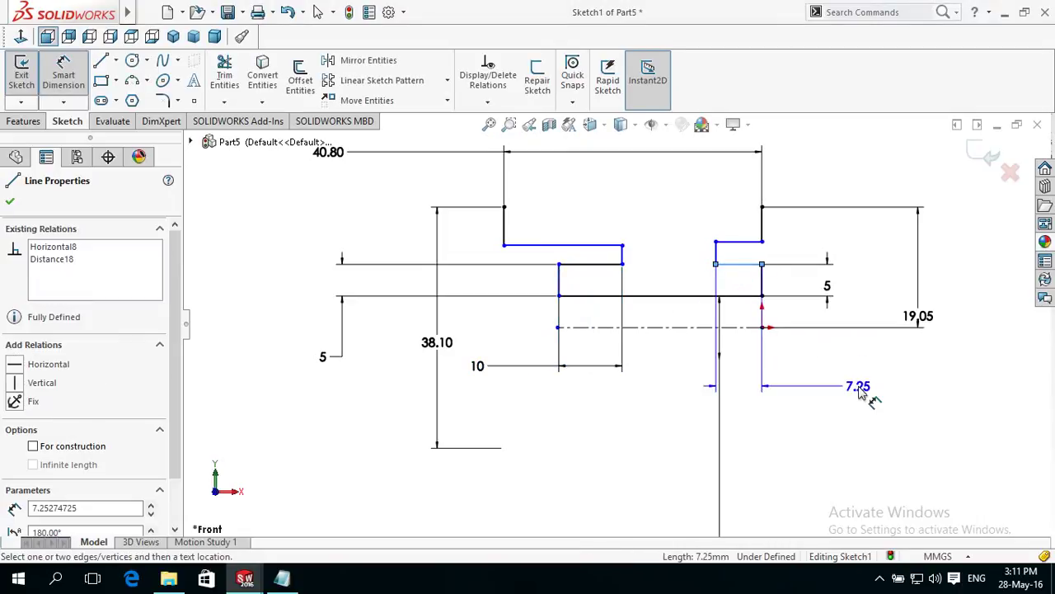
pyautogui.click(858, 389)
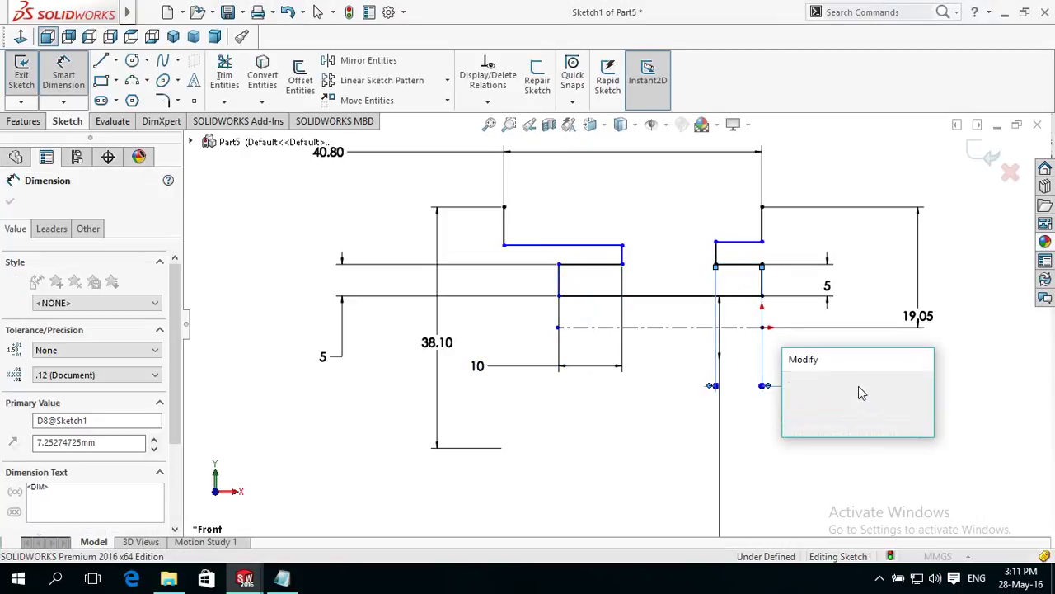
pyautogui.write('10')
pyautogui.press('Return')
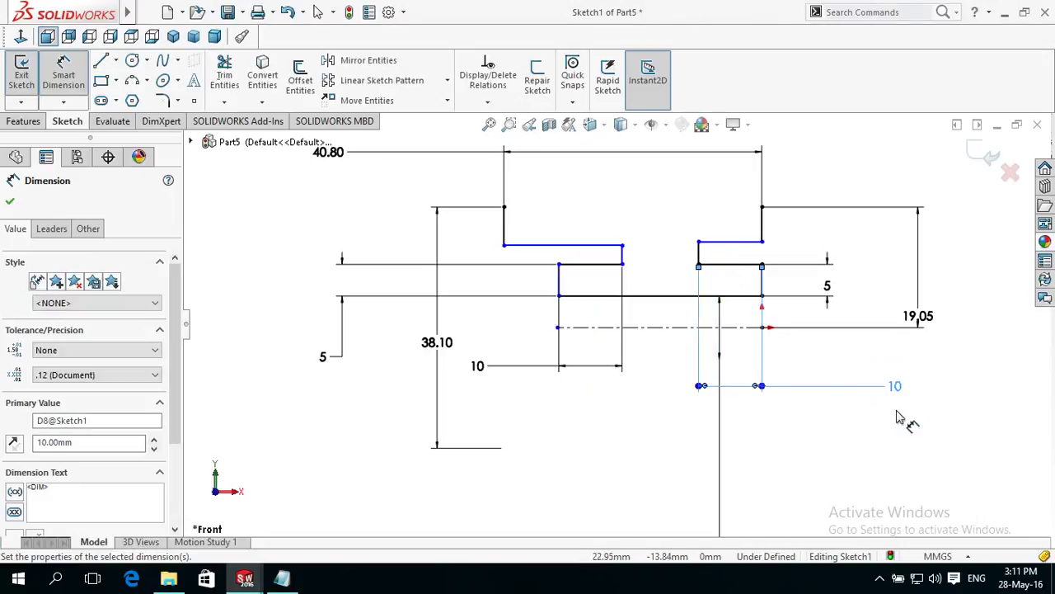
pyautogui.click(11, 202)
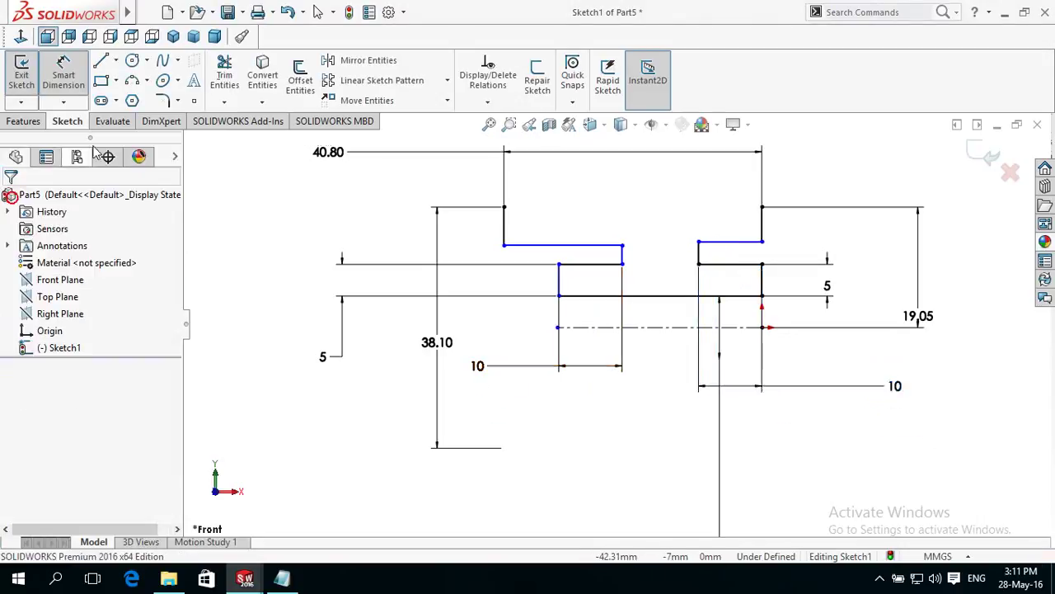
# Close the profile's open top with a three-point arc between the two top corners.
pyautogui.click(131, 79)
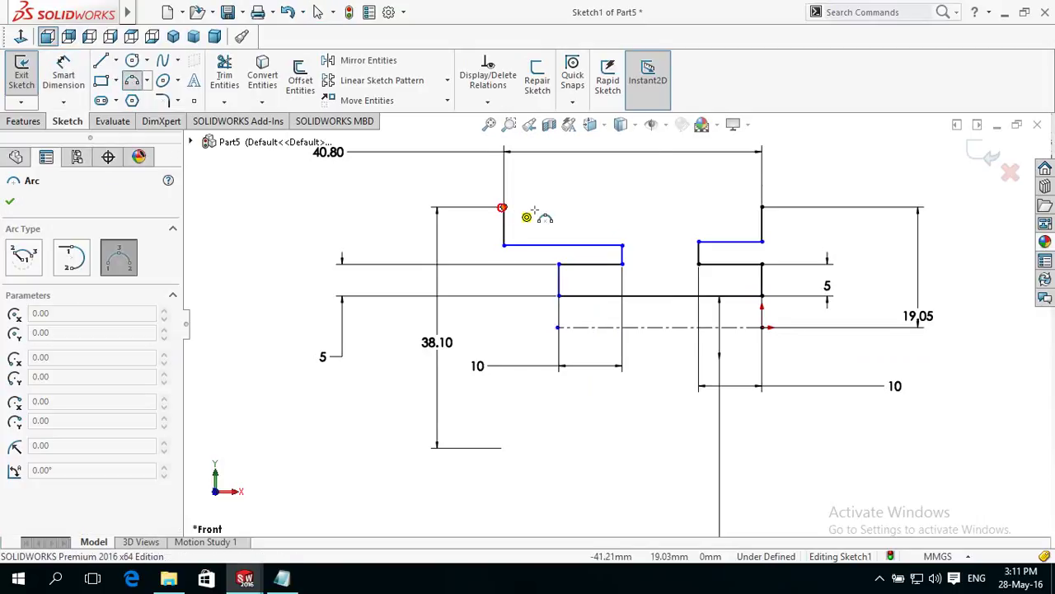
pyautogui.click(503, 207)
pyautogui.click(762, 207)
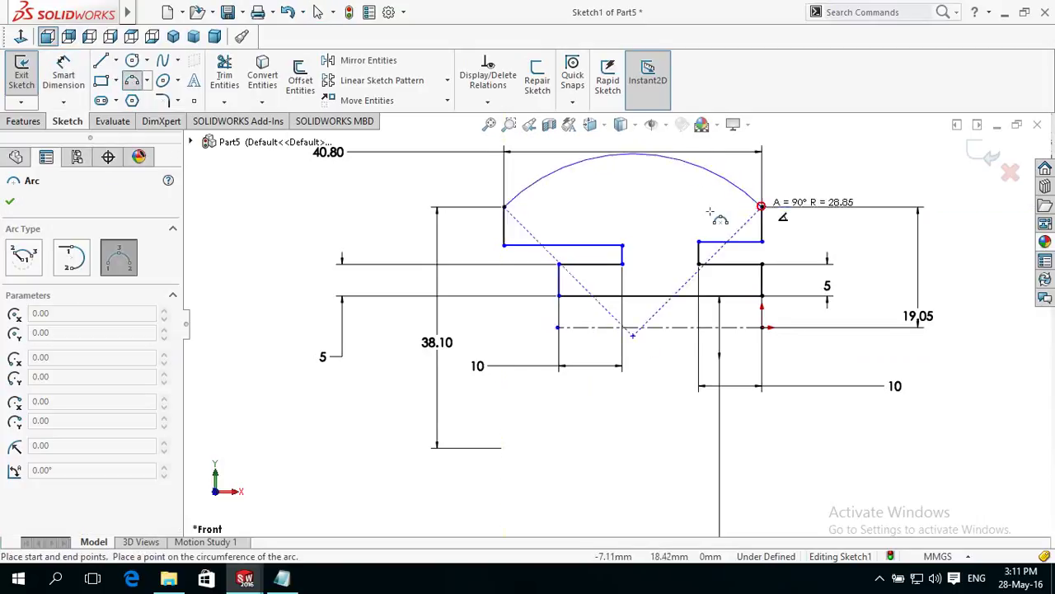
pyautogui.click(632, 198)
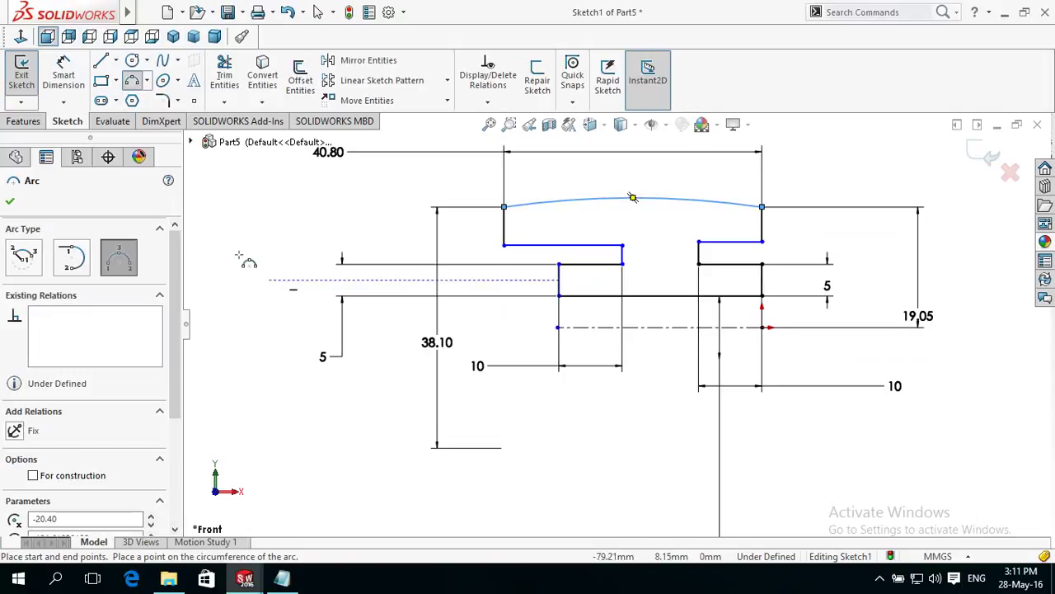
# Draw a centerline from the profile base to the arc midpoint and make it vertical.
pyautogui.click(117, 62)
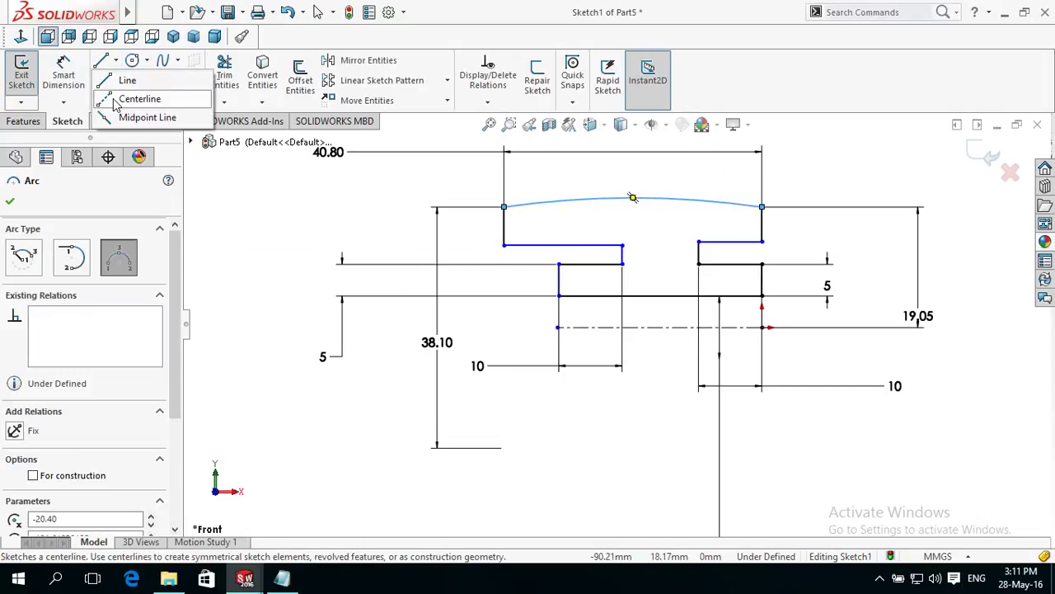
pyautogui.click(124, 96)
pyautogui.click(660, 295)
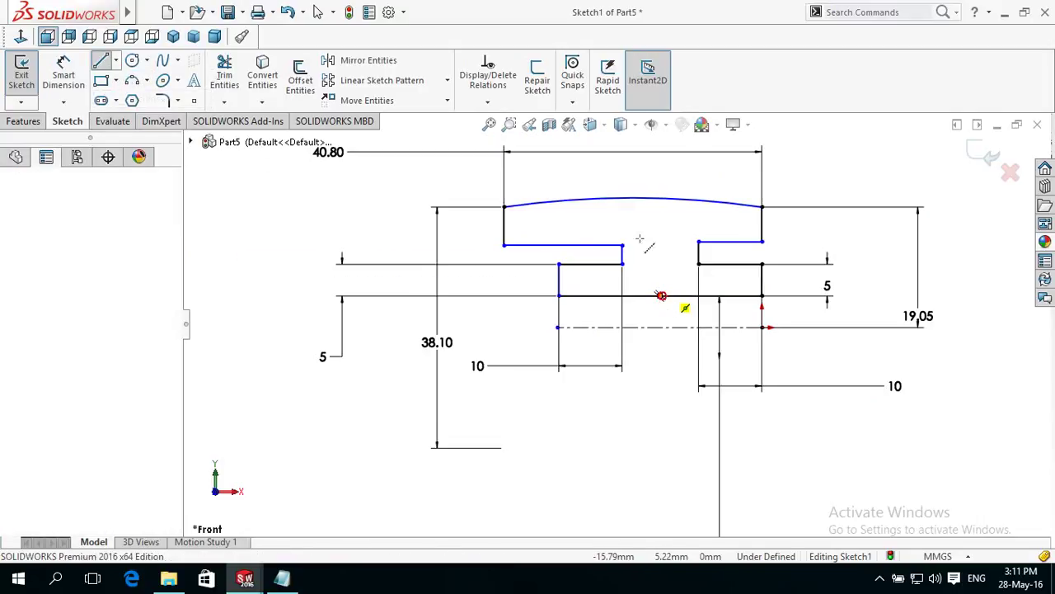
pyautogui.click(632, 198)
pyautogui.press('Escape')
pyautogui.click(654, 272)
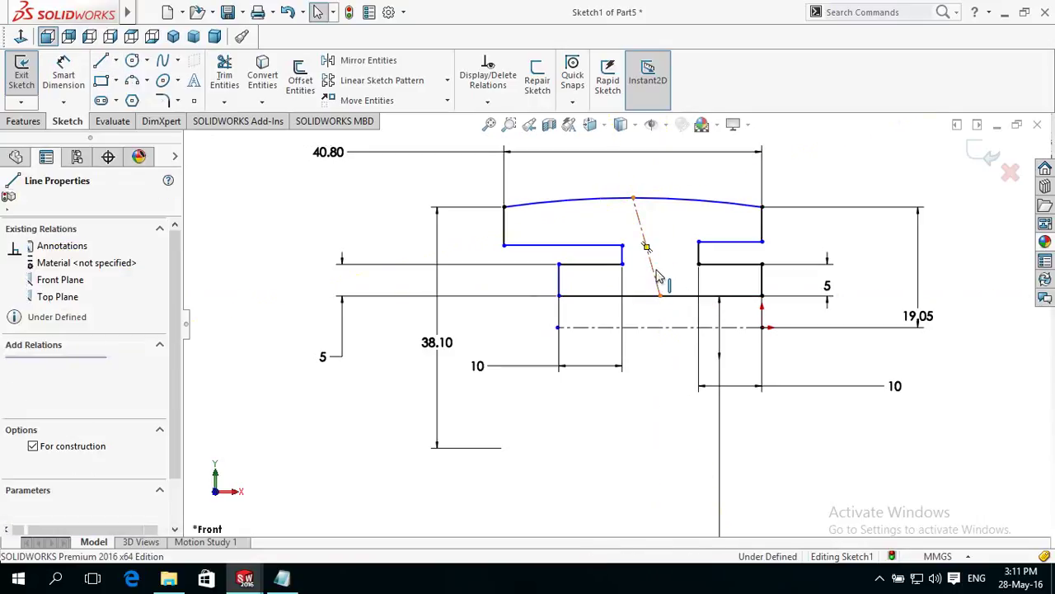
pyautogui.click(718, 208)
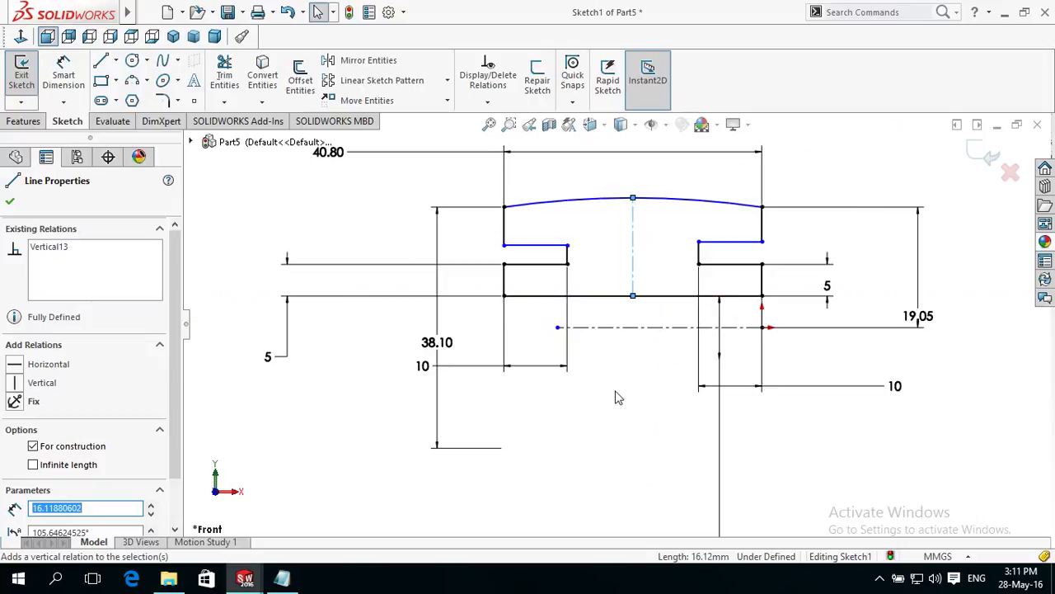
# Try a 1.5in length on the vertical centerline, then undo and delete that dimension.
pyautogui.scroll(1, 626, 394)
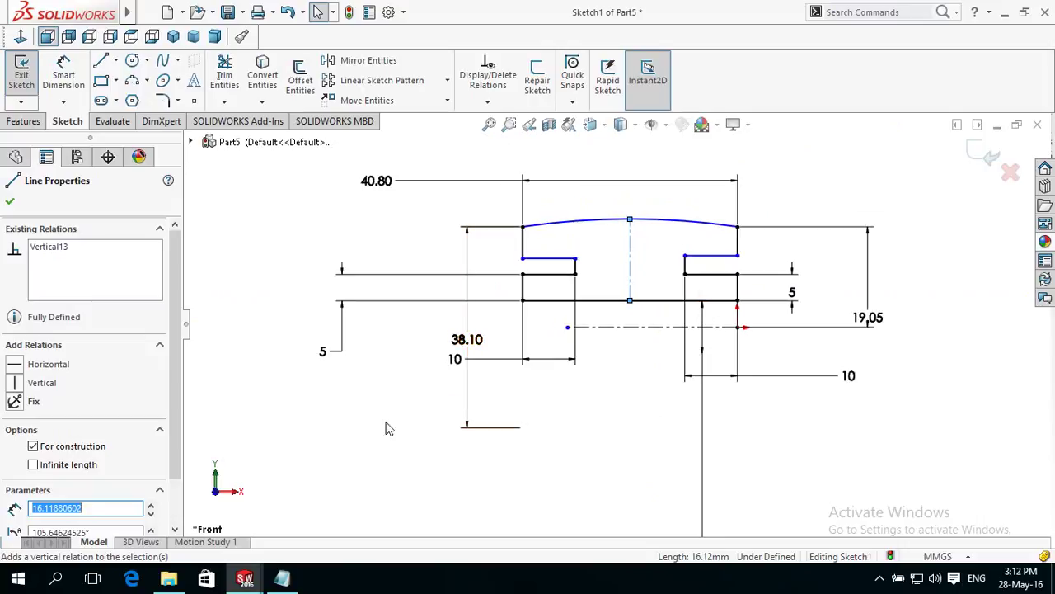
pyautogui.press('d')
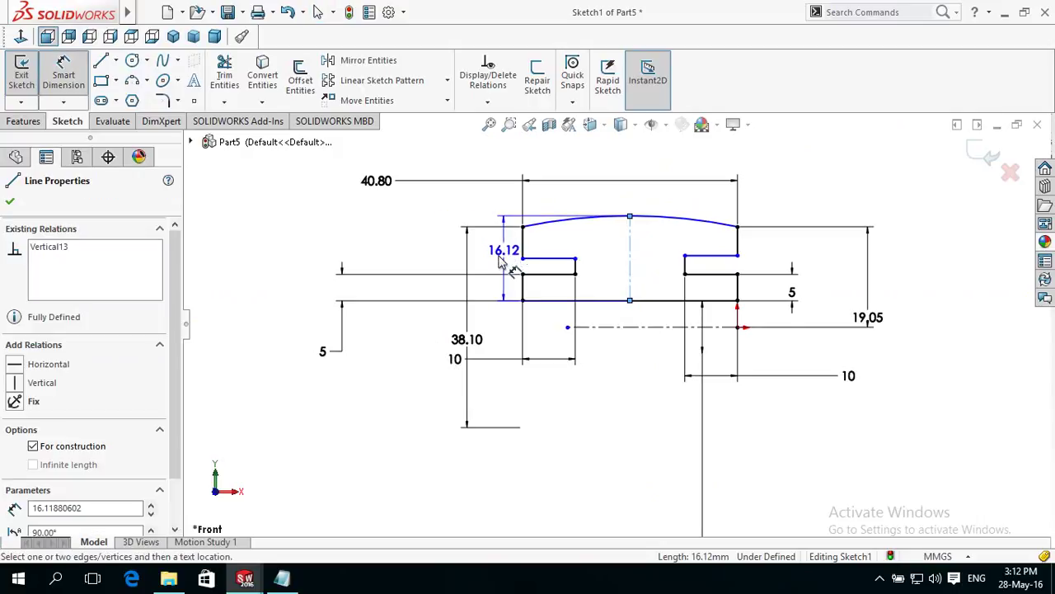
pyautogui.press('Escape')
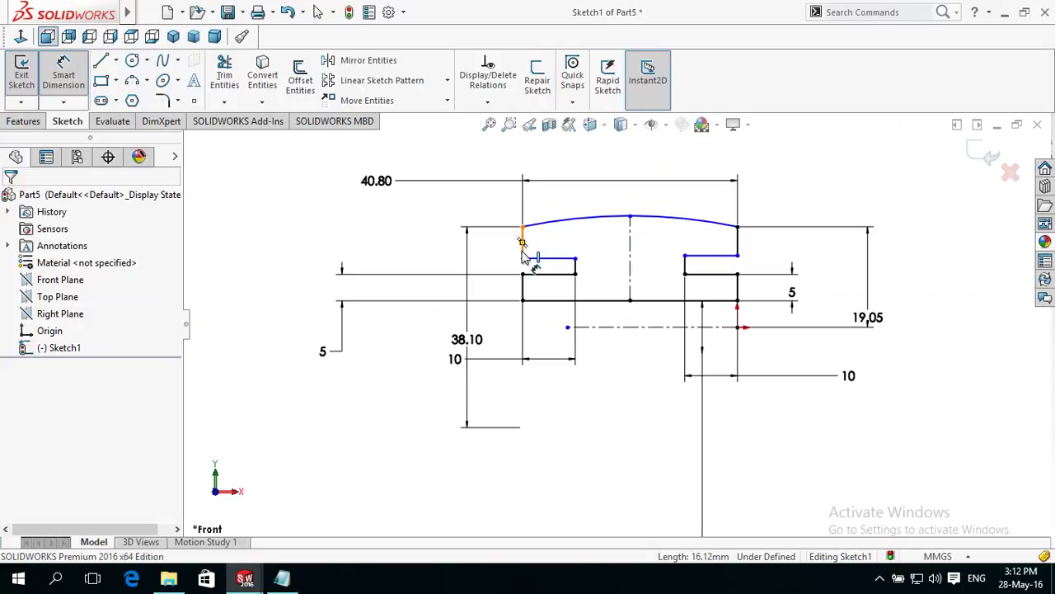
pyautogui.click(631, 276)
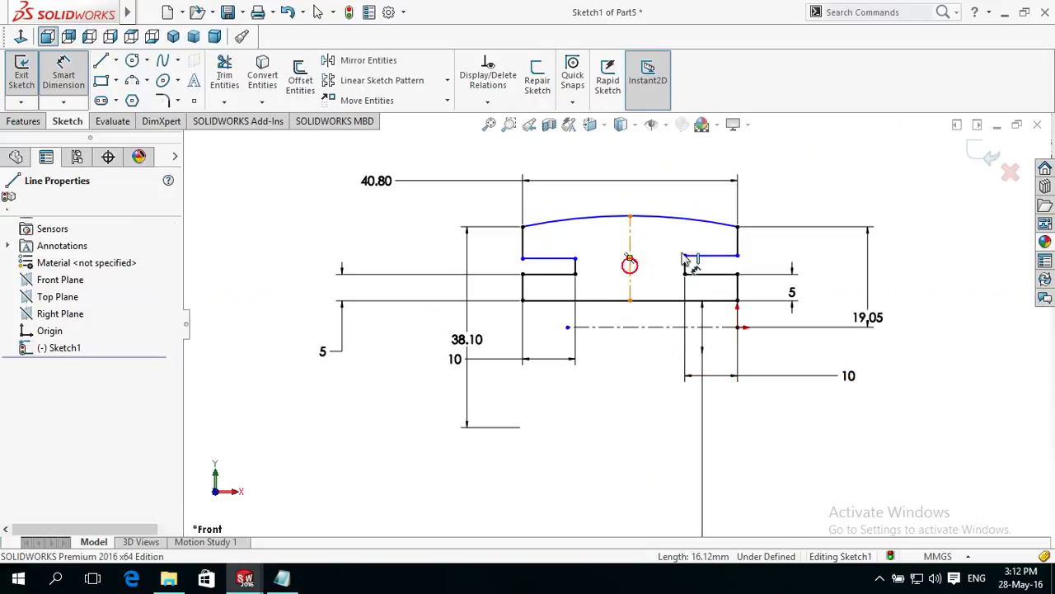
pyautogui.click(836, 189)
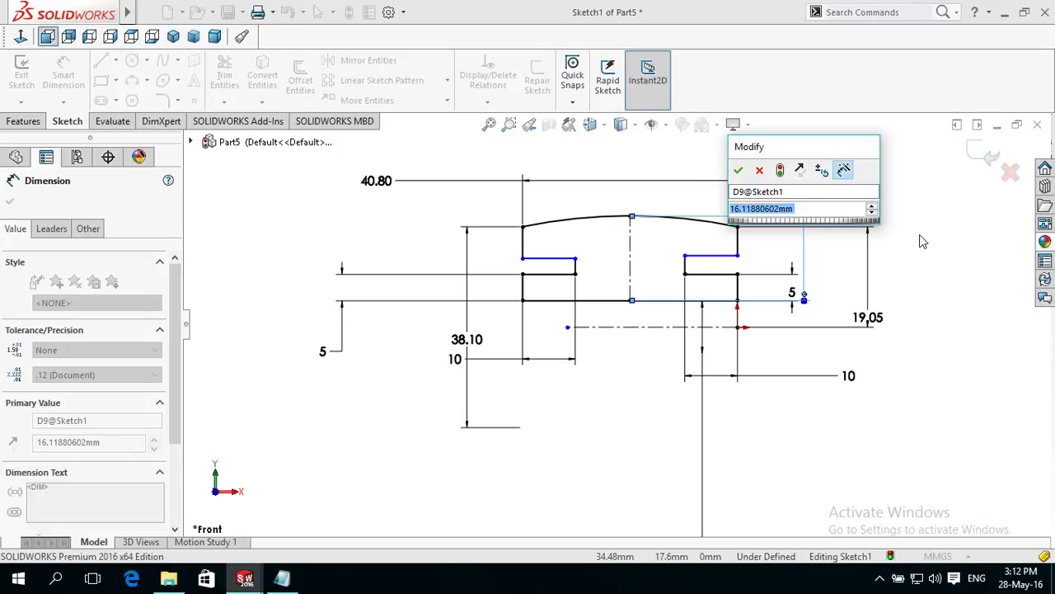
pyautogui.write('1.5in')
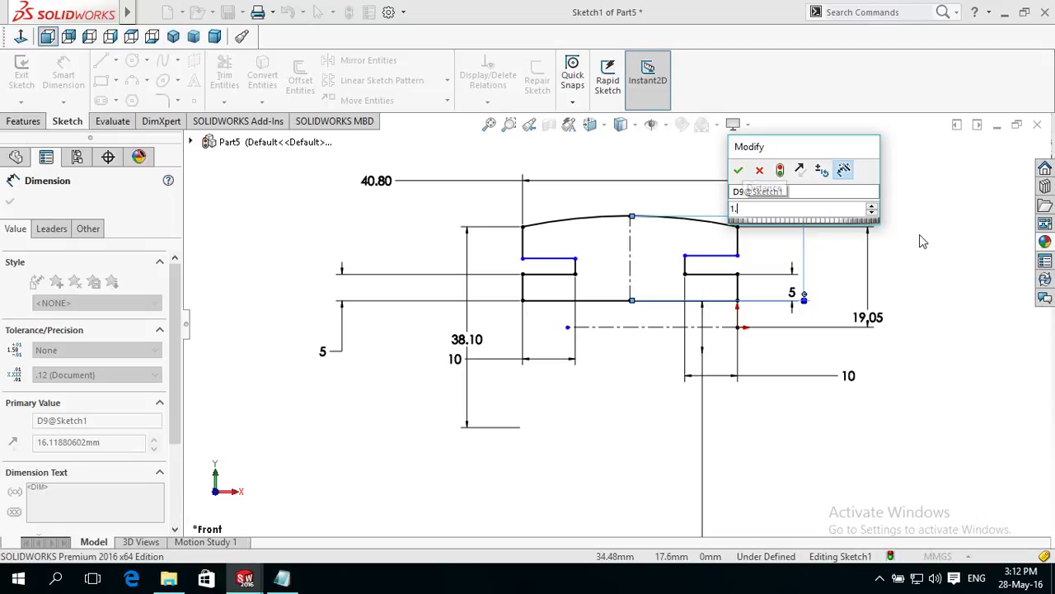
pyautogui.press('Return')
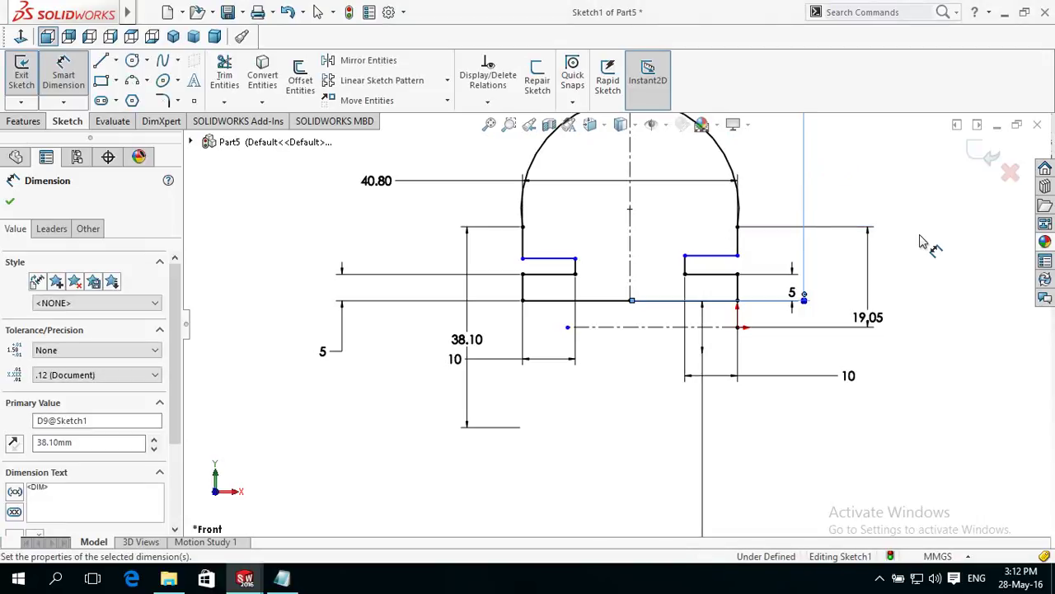
pyautogui.press('f')
pyautogui.scroll(-2, 784, 243)
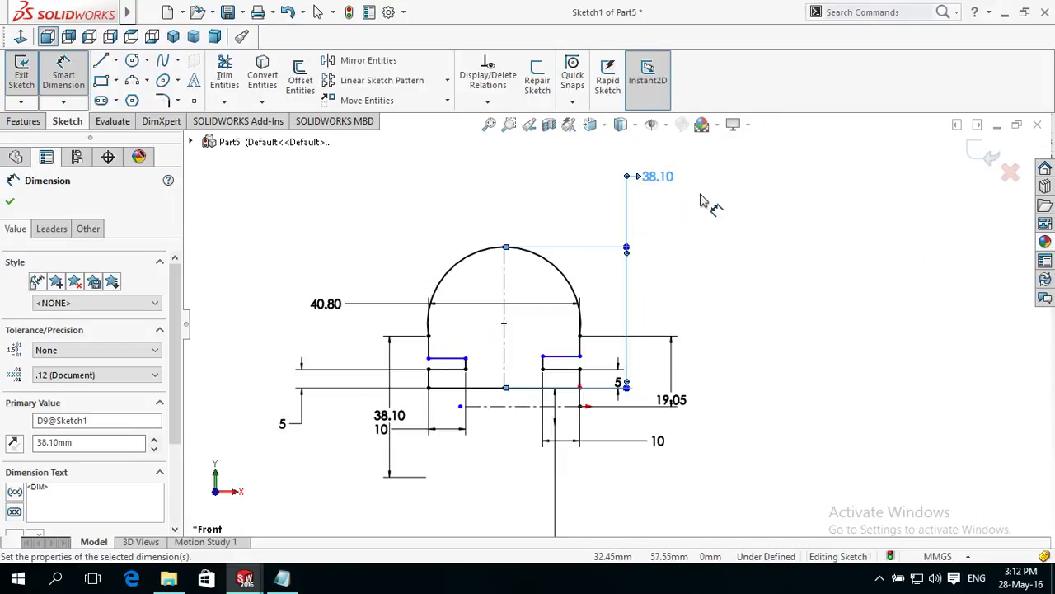
pyautogui.hotkey('ctrl', 'z')
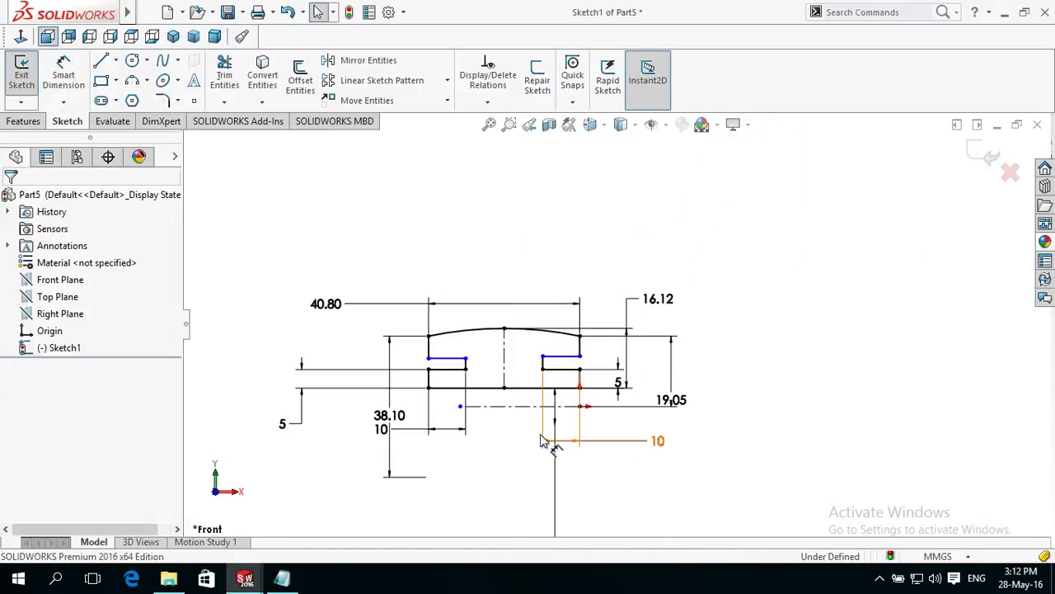
pyautogui.scroll(-2, 528, 437)
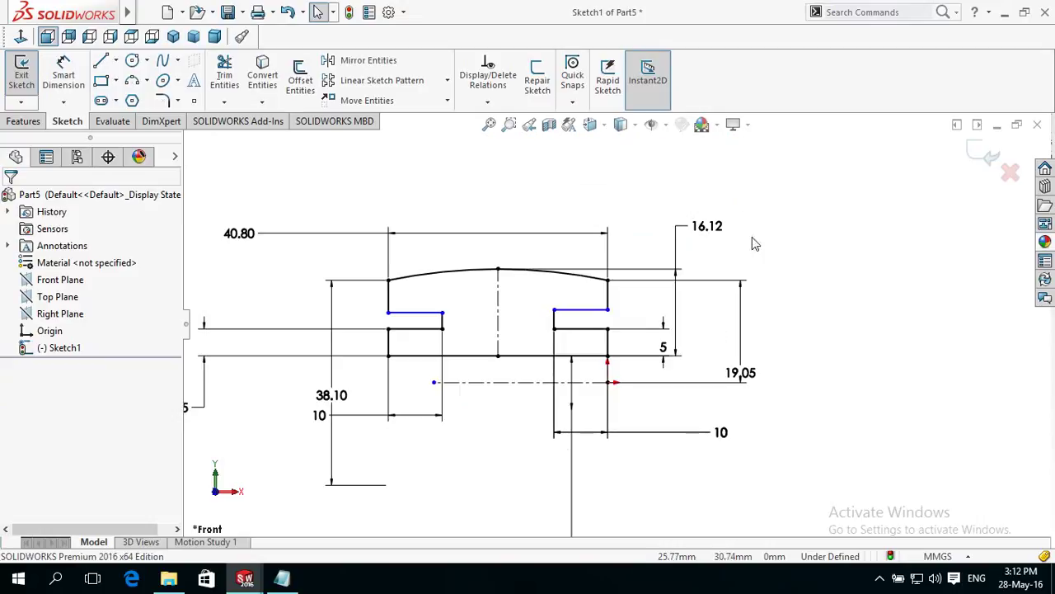
pyautogui.click(674, 262)
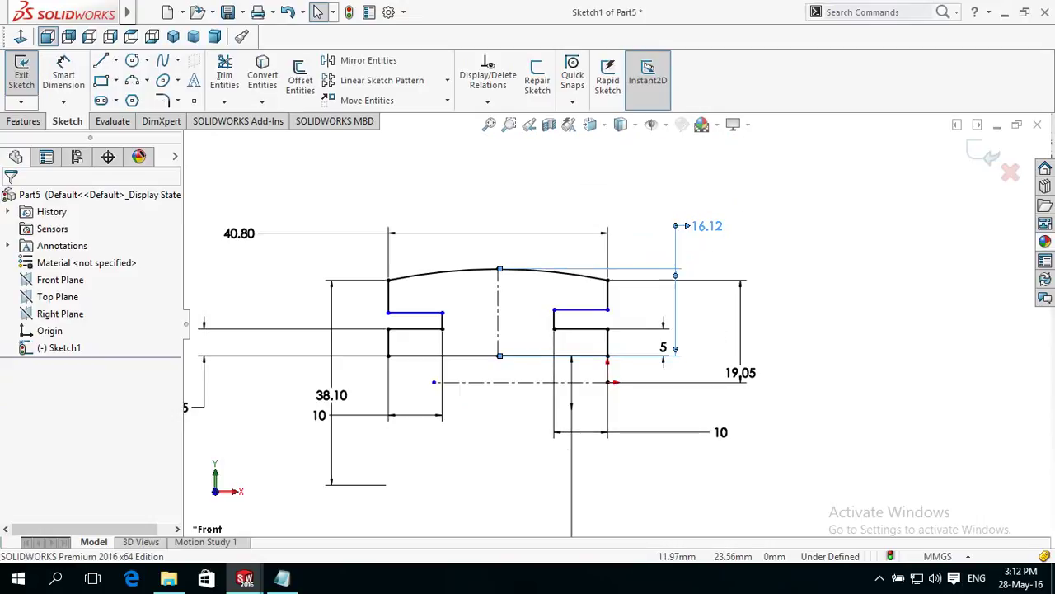
pyautogui.press('Delete')
# Dimension the horizontal revolve axis to the arc's peak as a 42.24 mm diameter.
pyautogui.moveTo(867, 263); pyautogui.dragTo(860, 224, button='right')
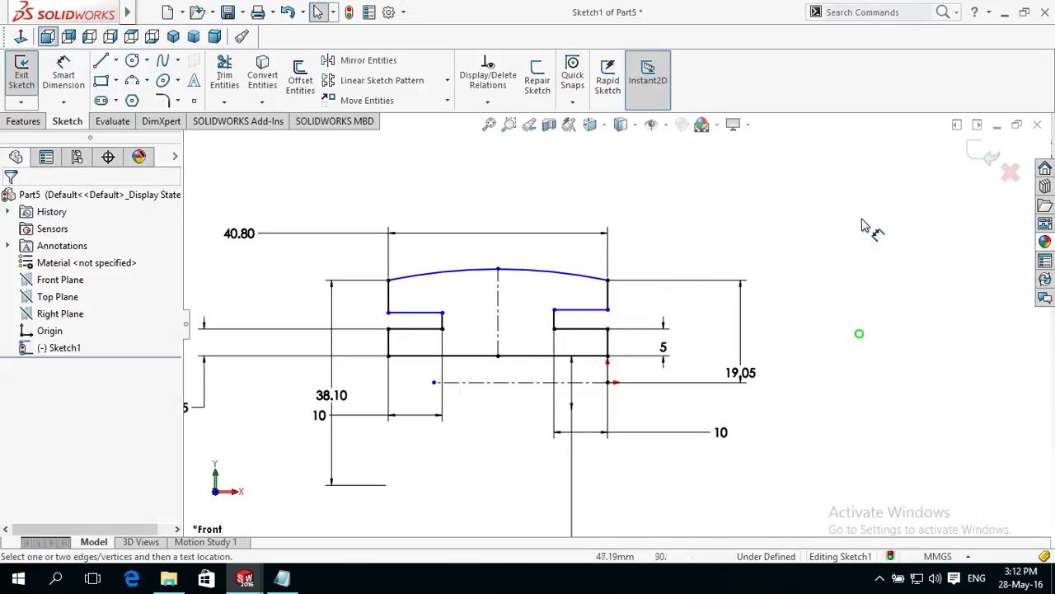
pyautogui.click(533, 381)
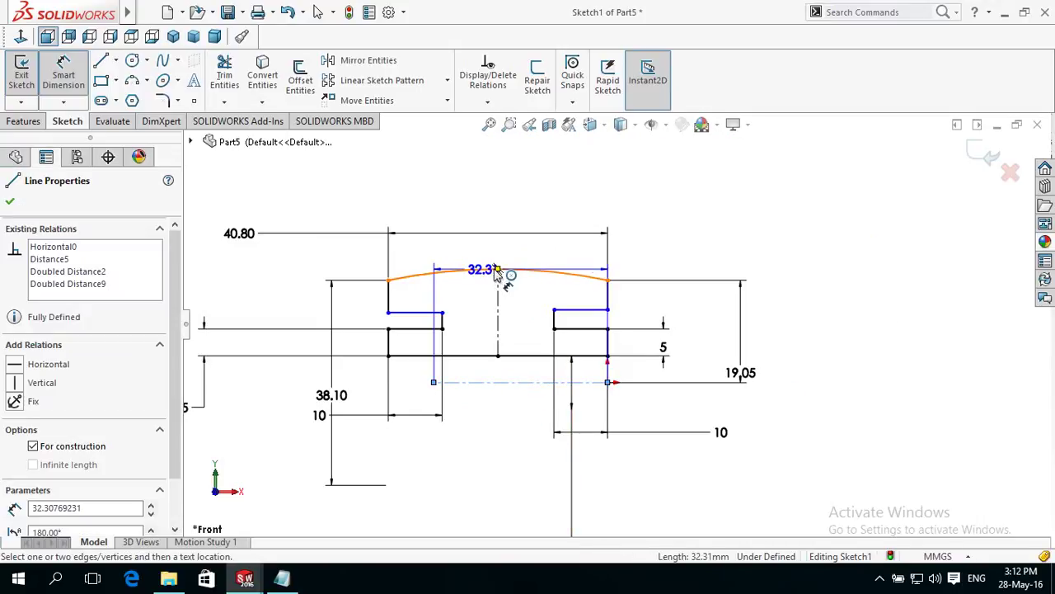
pyautogui.click(498, 270)
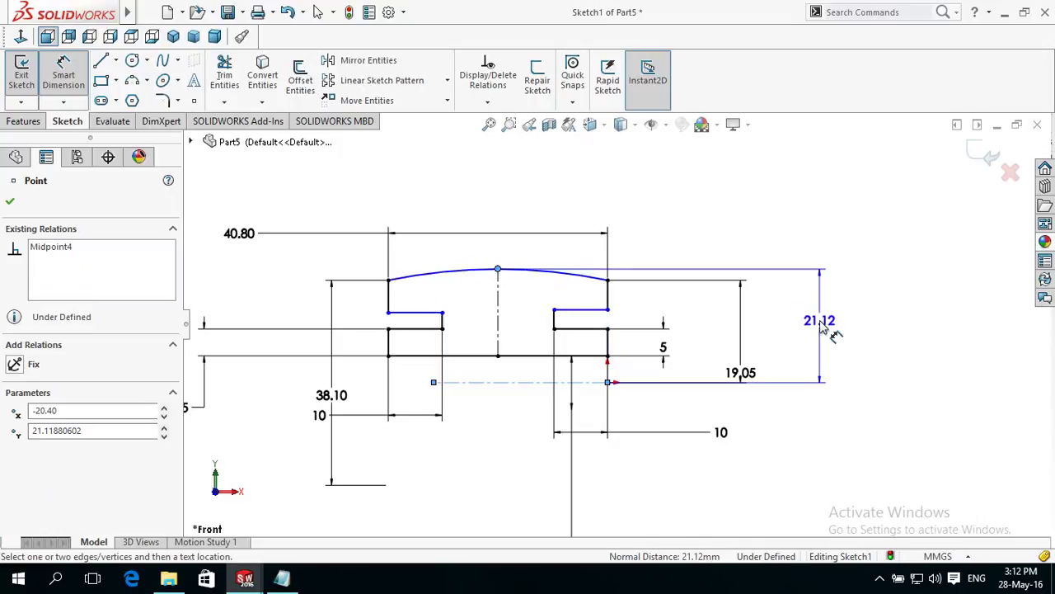
pyautogui.click(821, 459)
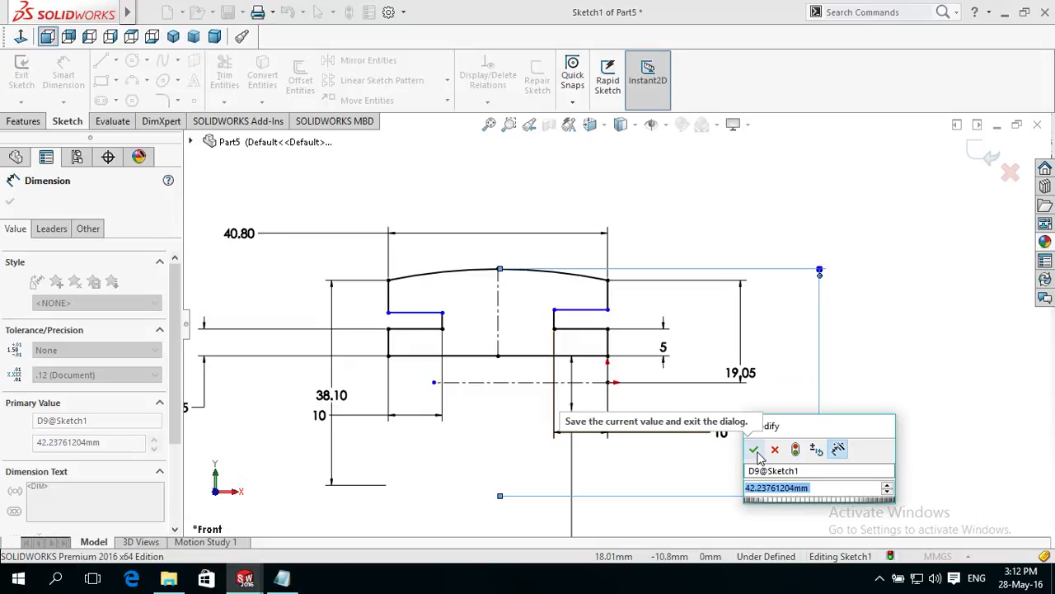
pyautogui.click(754, 449)
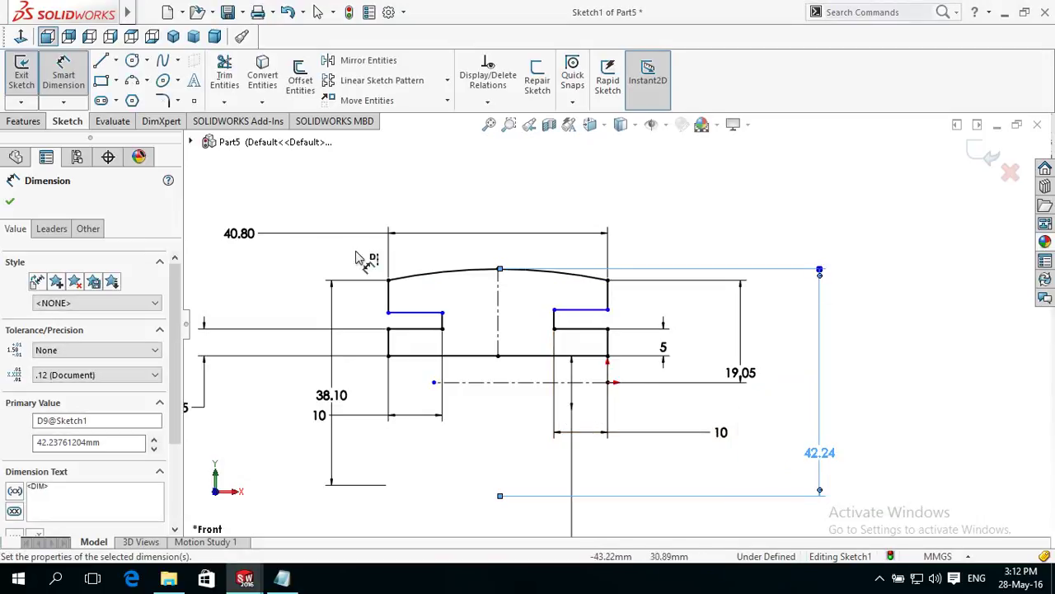
# Dimension the short vertical edges at the left and right steps to 3 mm each.
pyautogui.press('f')
pyautogui.scroll(-2, 388, 388)
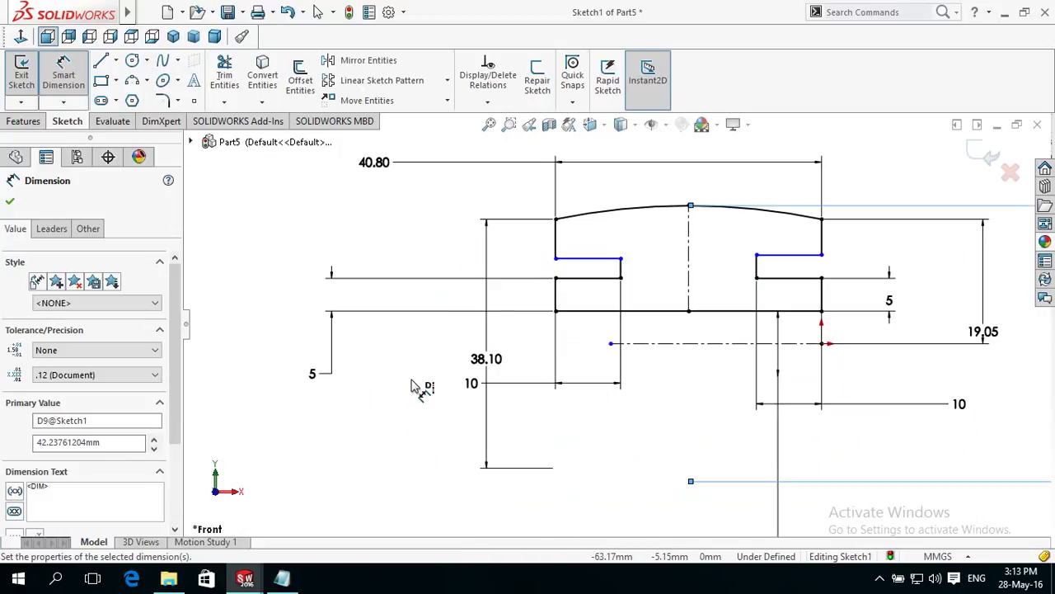
pyautogui.click(554, 249)
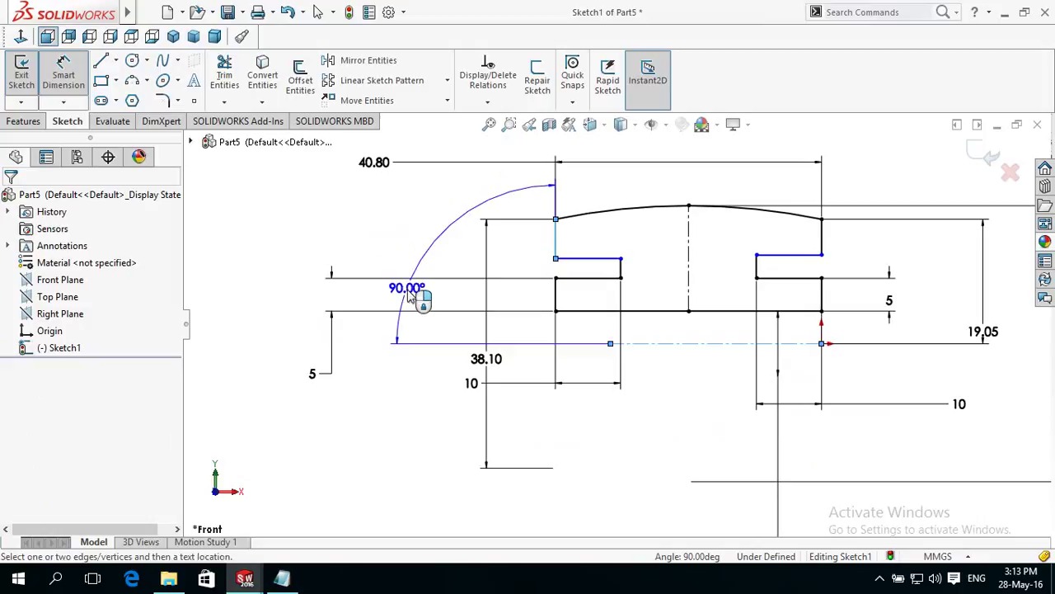
pyautogui.click(391, 246)
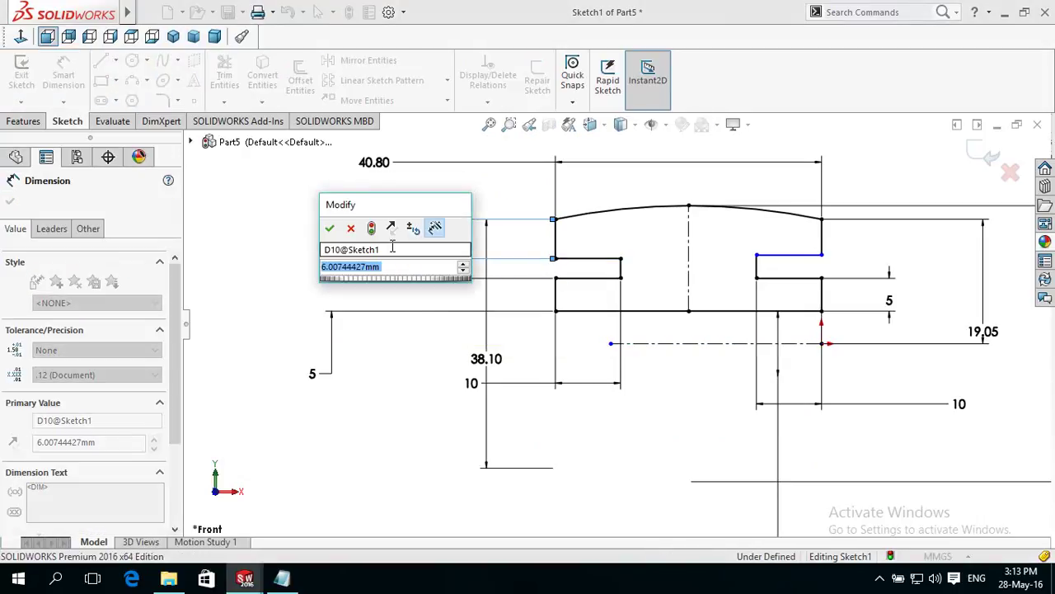
pyautogui.write('3')
pyautogui.press('Return')
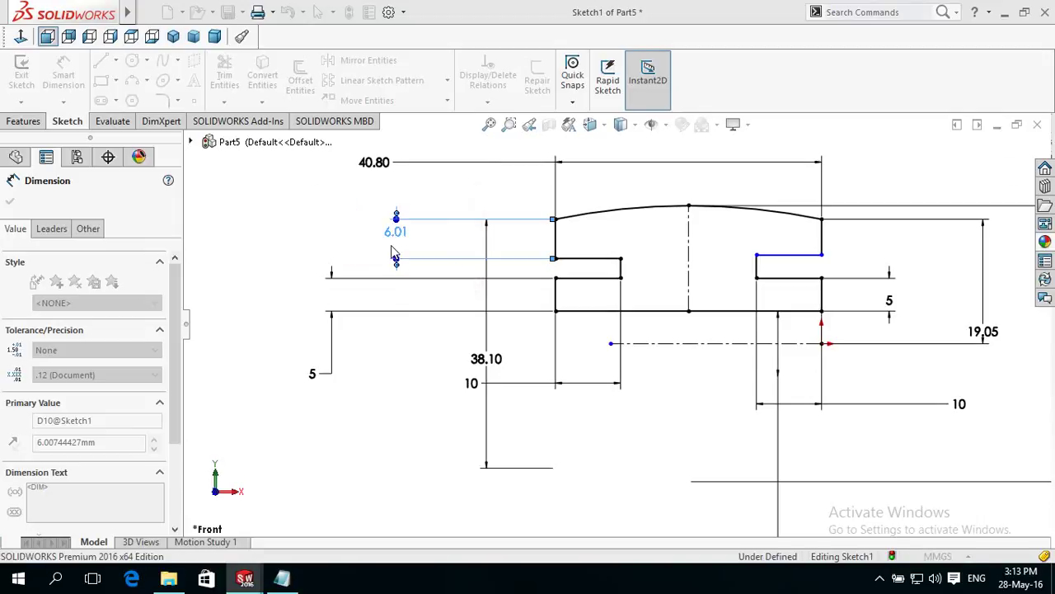
pyautogui.click(821, 239)
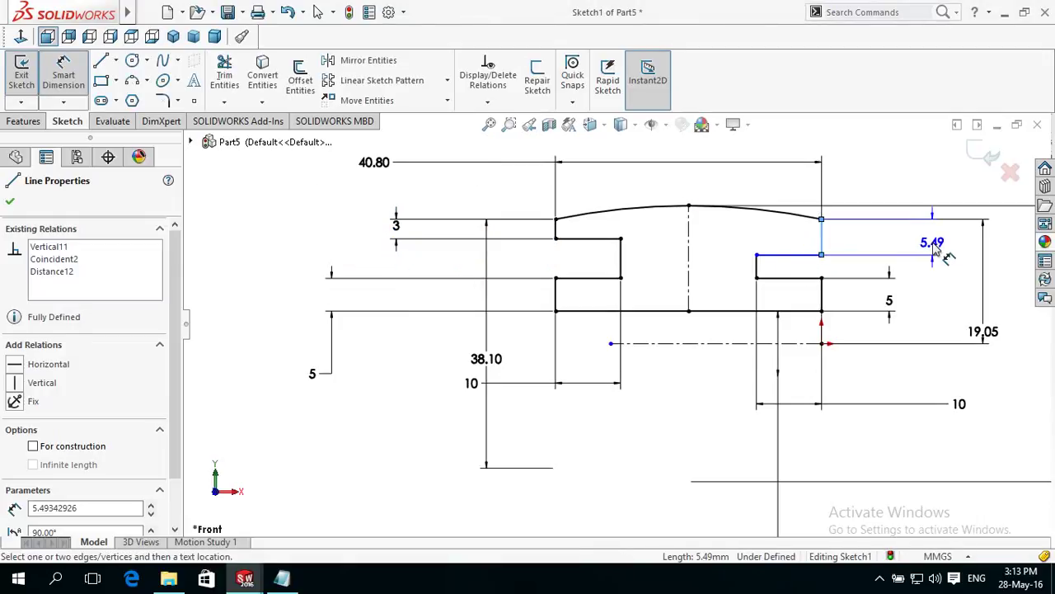
pyautogui.click(932, 244)
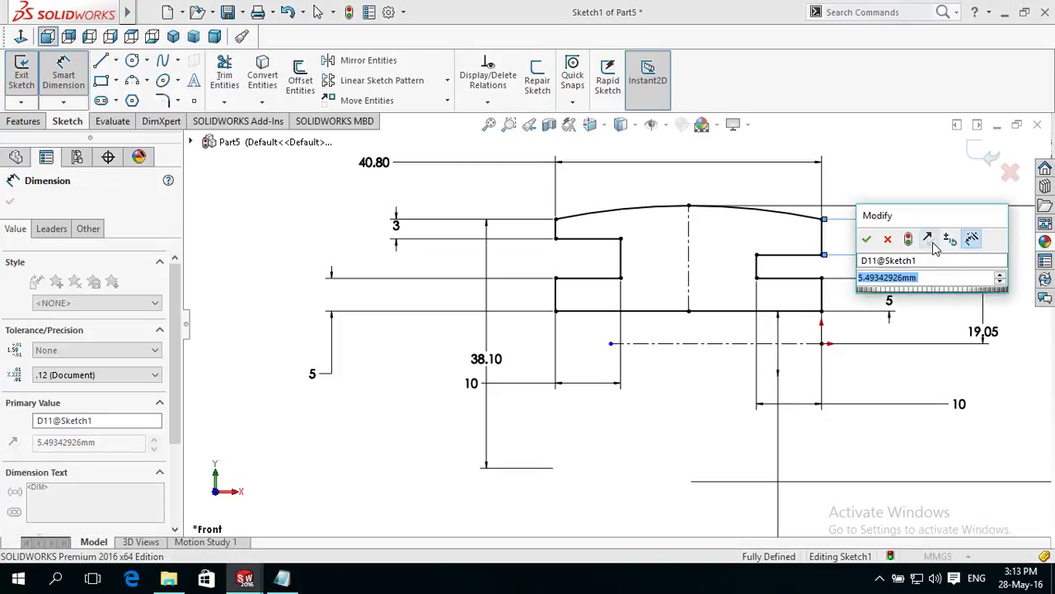
pyautogui.write('3')
pyautogui.press('Return')
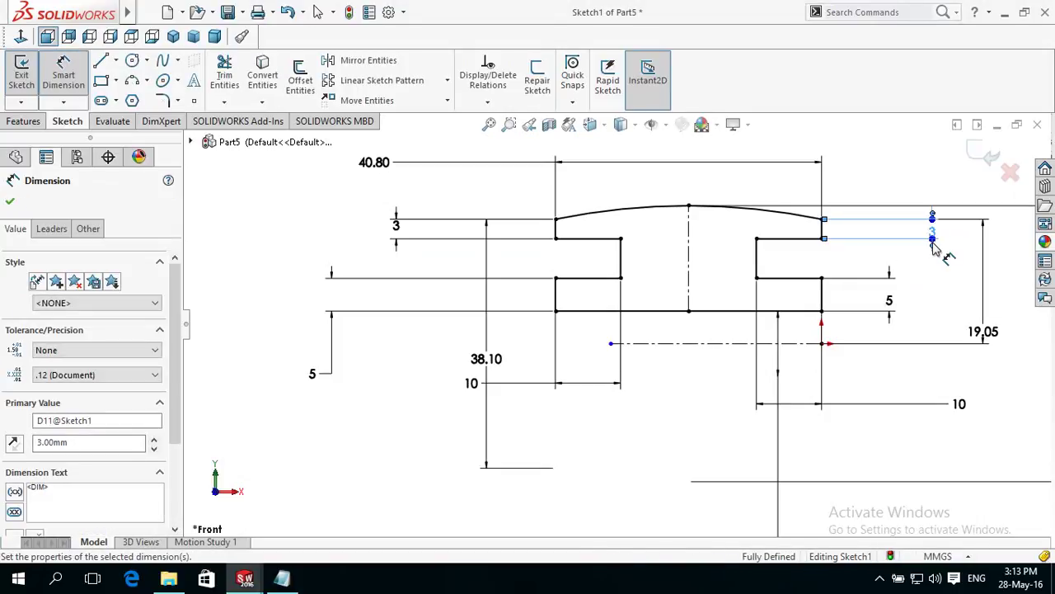
# Change the two existing 5 mm step dimensions to 3 mm.
pyautogui.doubleClick(890, 299)
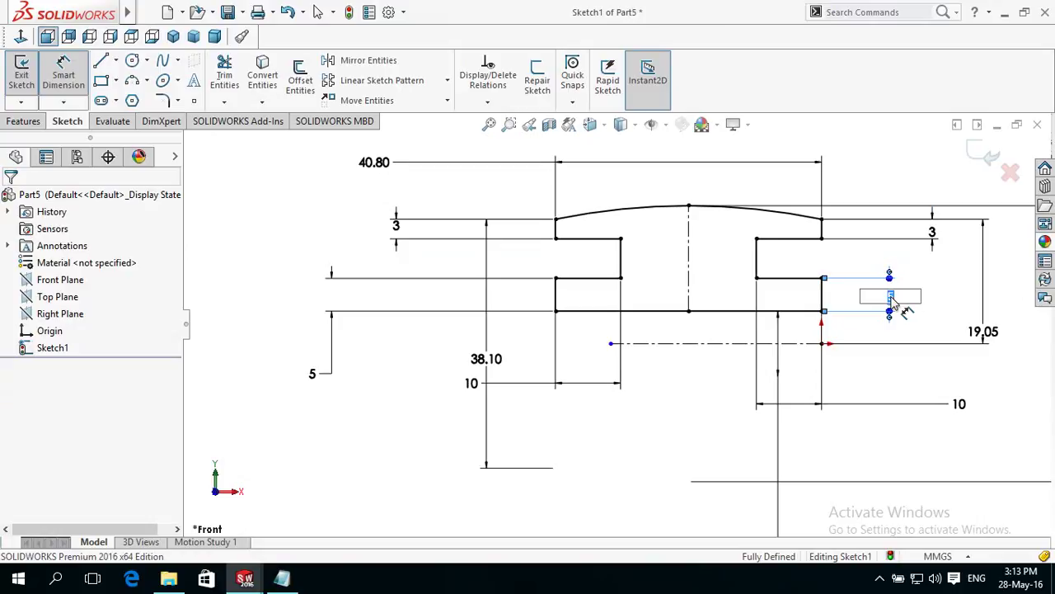
pyautogui.write('3')
pyautogui.press('Return')
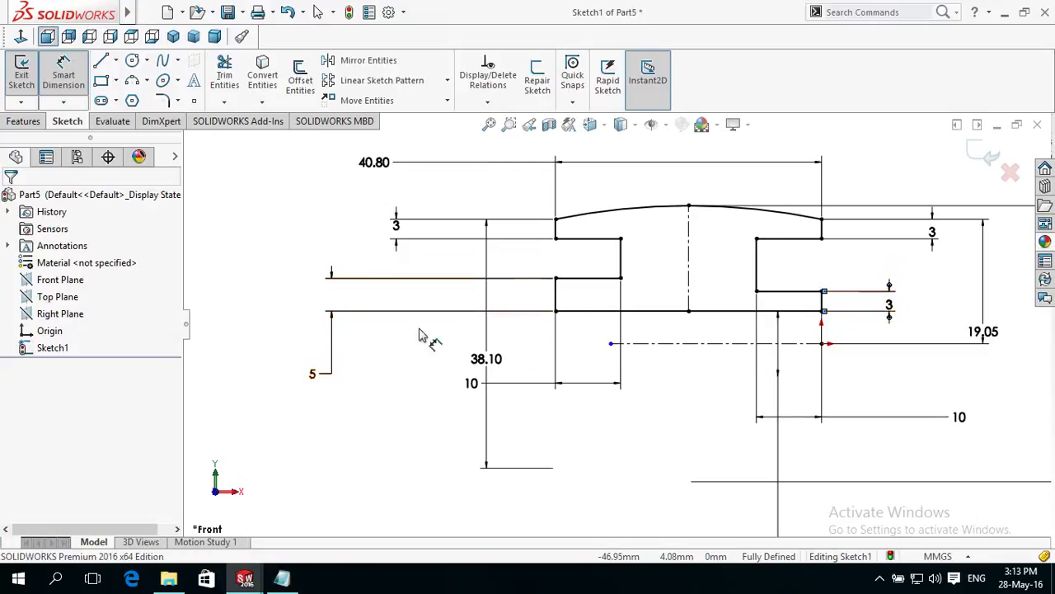
pyautogui.doubleClick(312, 373)
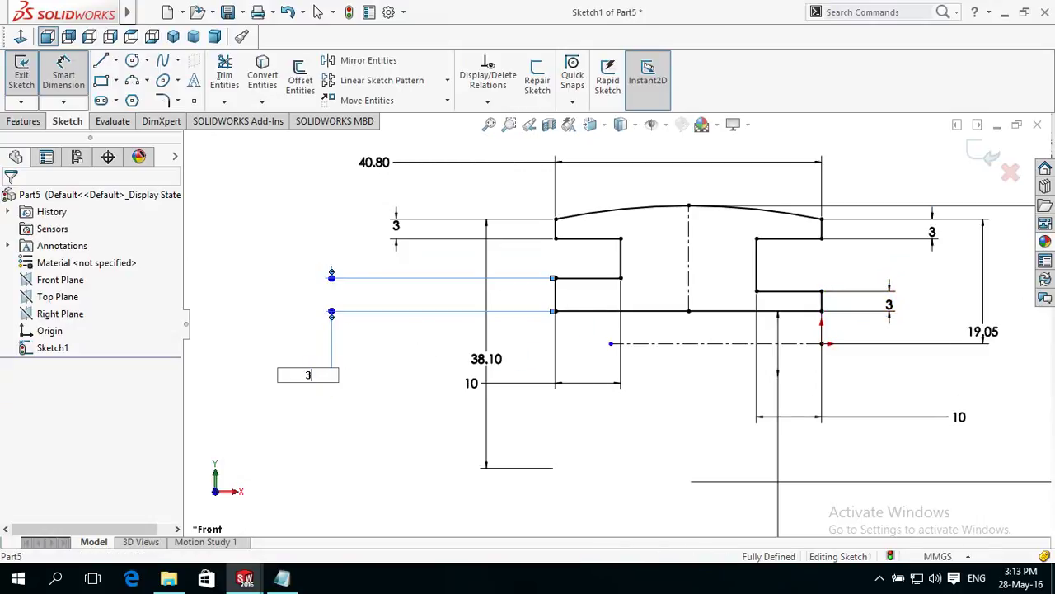
pyautogui.press('Return')
# Revolve the sketch a full 360° about Line1 into a solid wheel, then orbit to its front face.
pyautogui.press('f')
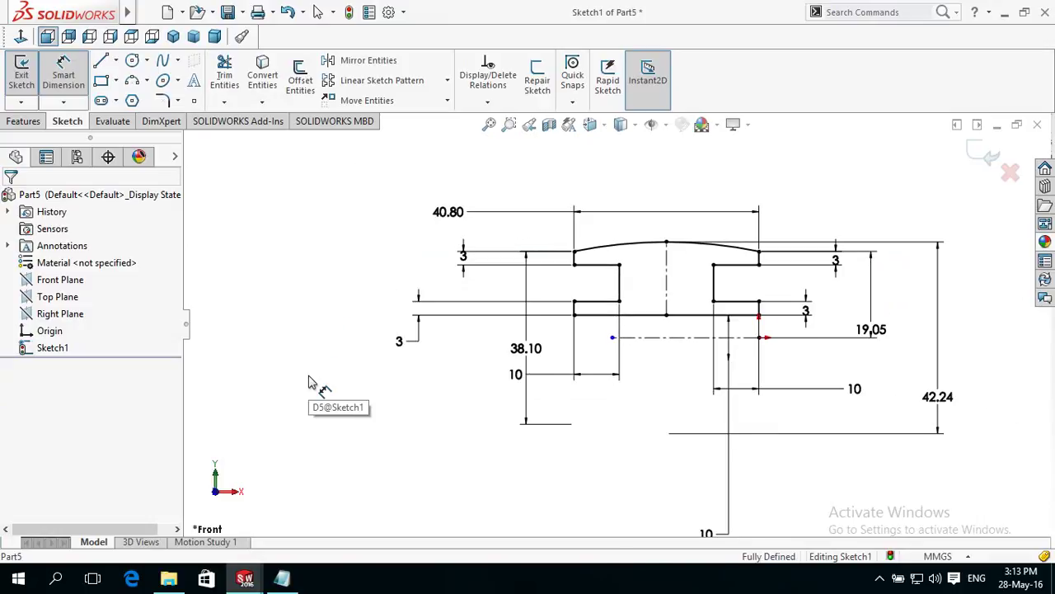
pyautogui.click(22, 122)
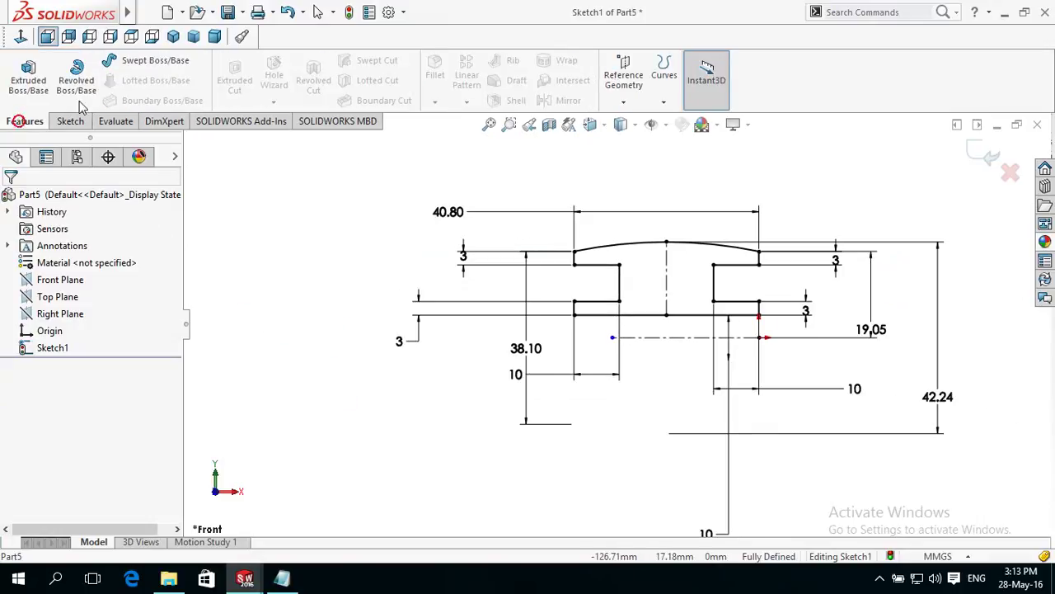
pyautogui.click(77, 78)
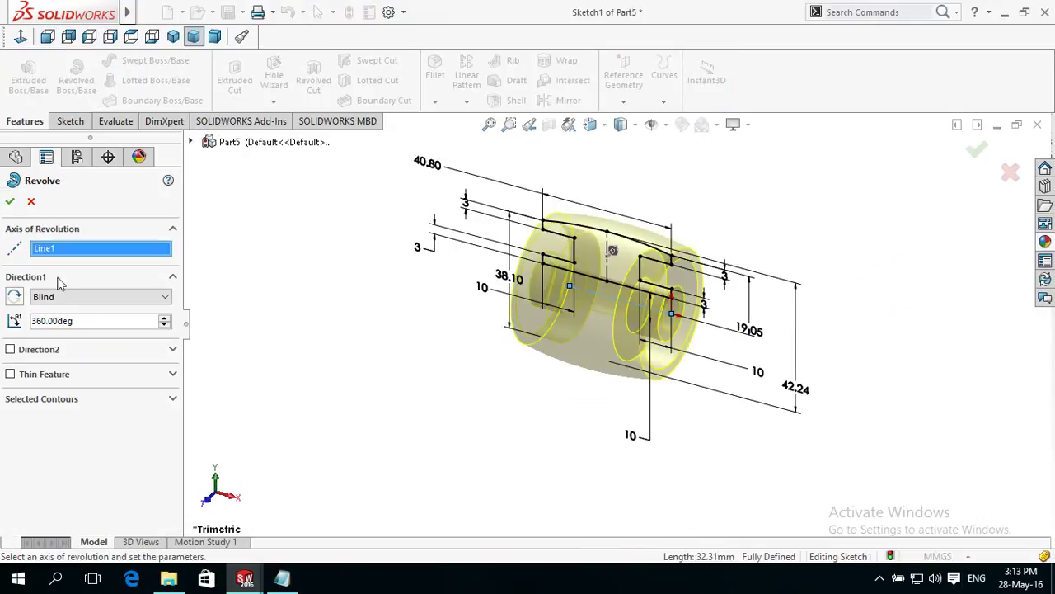
pyautogui.click(11, 205)
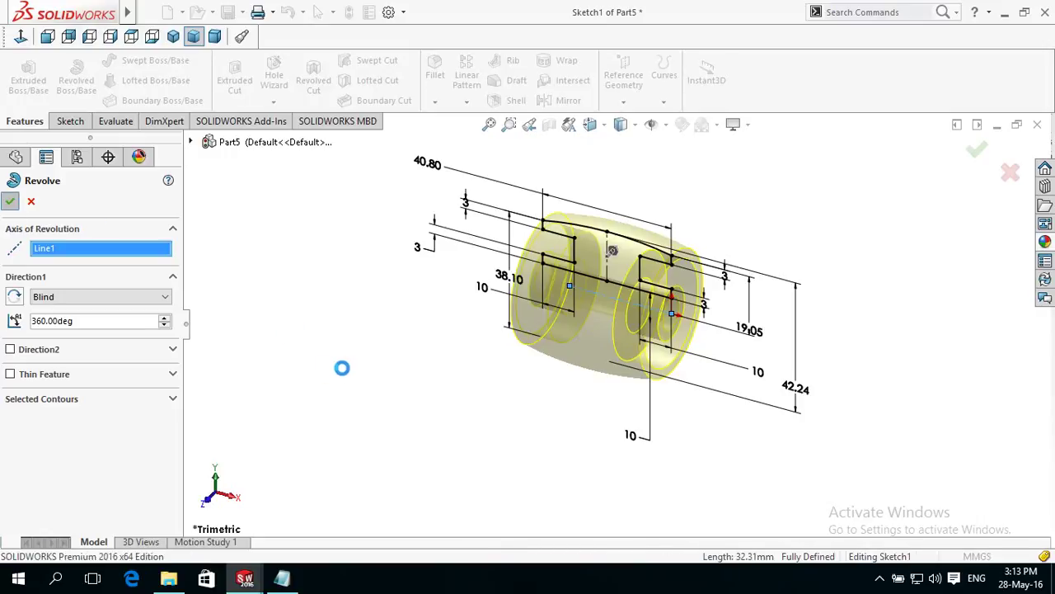
pyautogui.moveTo(421, 349)
pyautogui.mouseDown(button='middle')
pyautogui.moveTo(370, 310)
pyautogui.moveTo(321, 304)
pyautogui.moveTo(302, 316)
pyautogui.moveTo(354, 321)
pyautogui.moveTo(327, 295)
pyautogui.moveTo(351, 377)
pyautogui.mouseUp(button='middle')
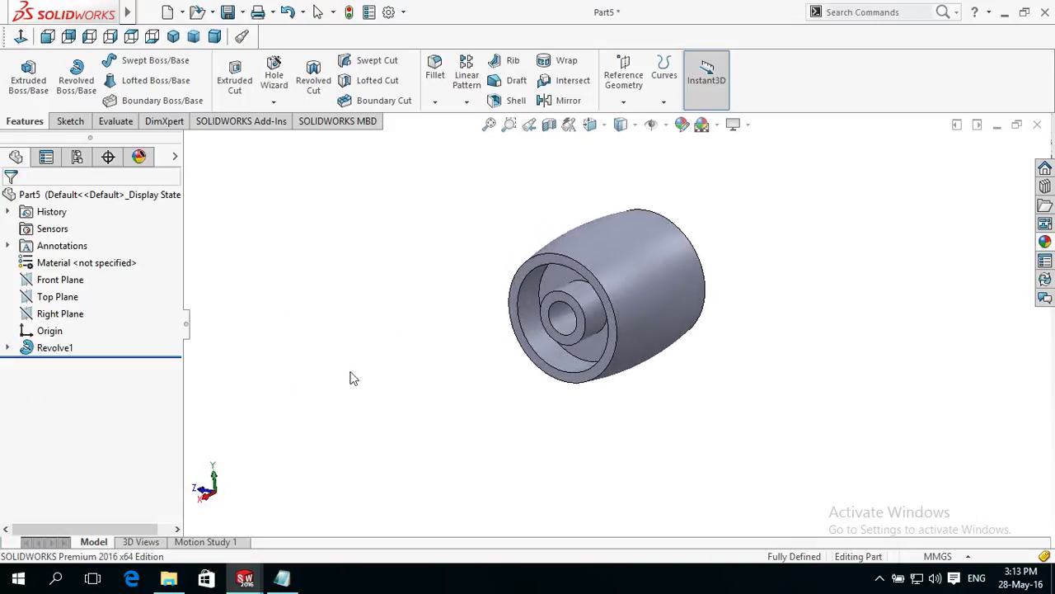
pyautogui.moveTo(432, 334)
pyautogui.mouseDown(button='middle')
pyautogui.moveTo(348, 376)
pyautogui.moveTo(333, 421)
pyautogui.moveTo(409, 469)
pyautogui.moveTo(510, 474)
pyautogui.moveTo(645, 520)
pyautogui.mouseUp(button='middle')
pyautogui.scroll(-2, 545, 356)
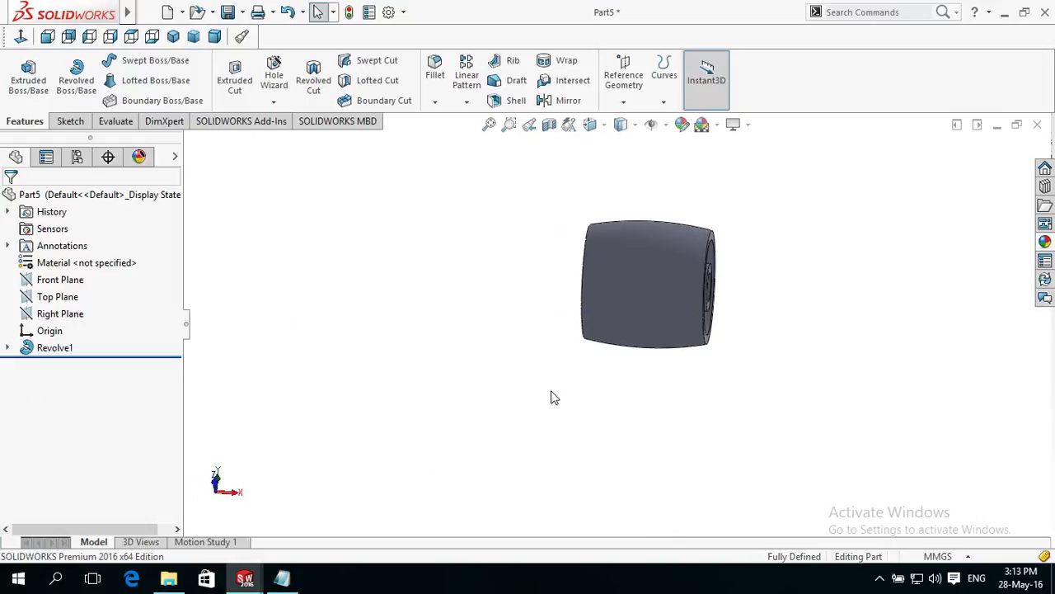
# Save the revolved part with the file name 'Wheel'.
pyautogui.write('Wheel')
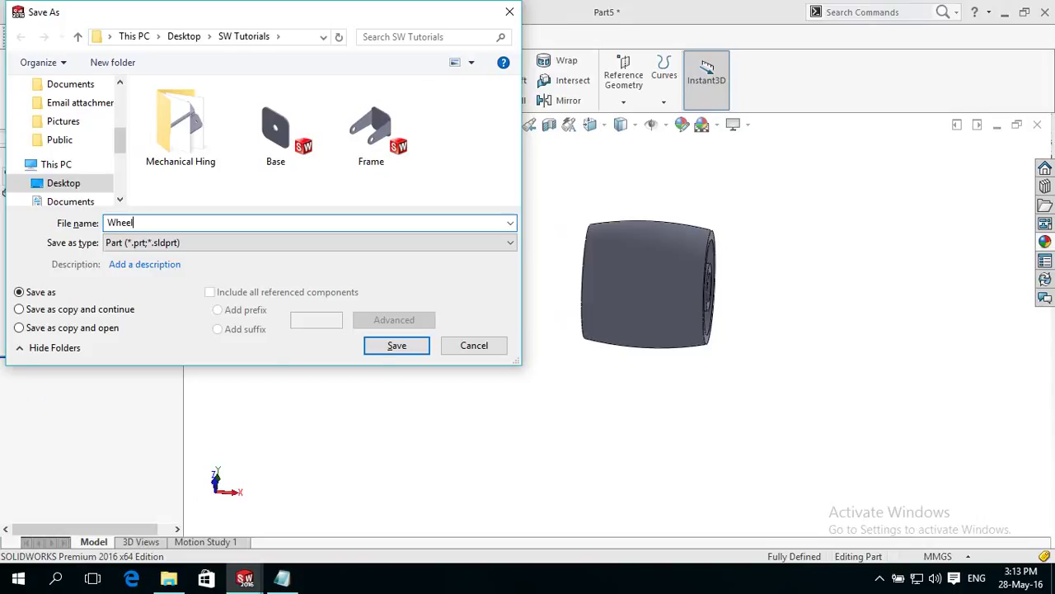
pyautogui.press('Return')
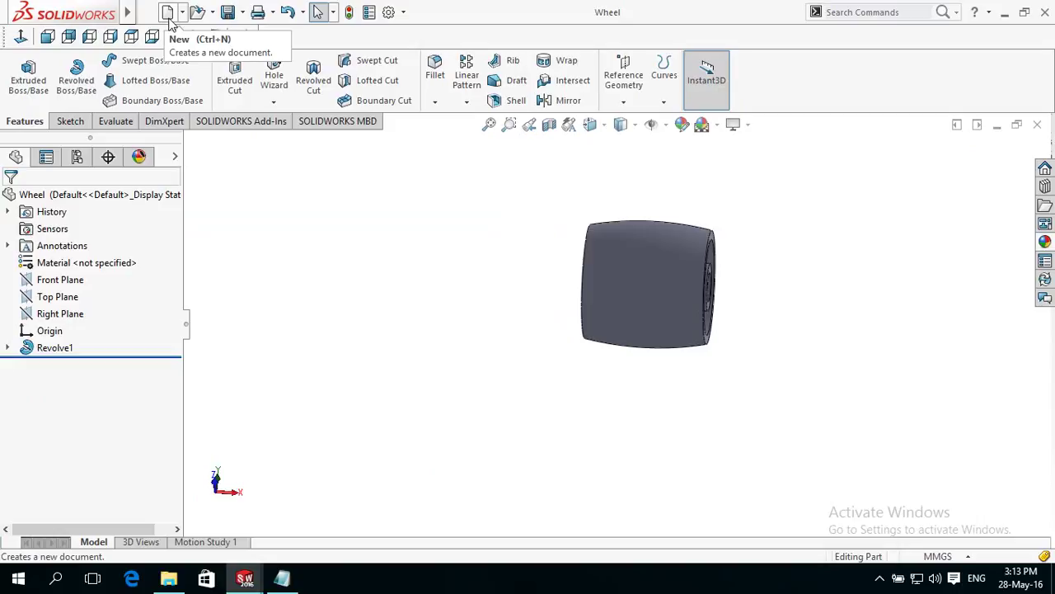
# Create a new blank part (Part6) and start a sketch on its Front Plane.
pyautogui.click(167, 14)
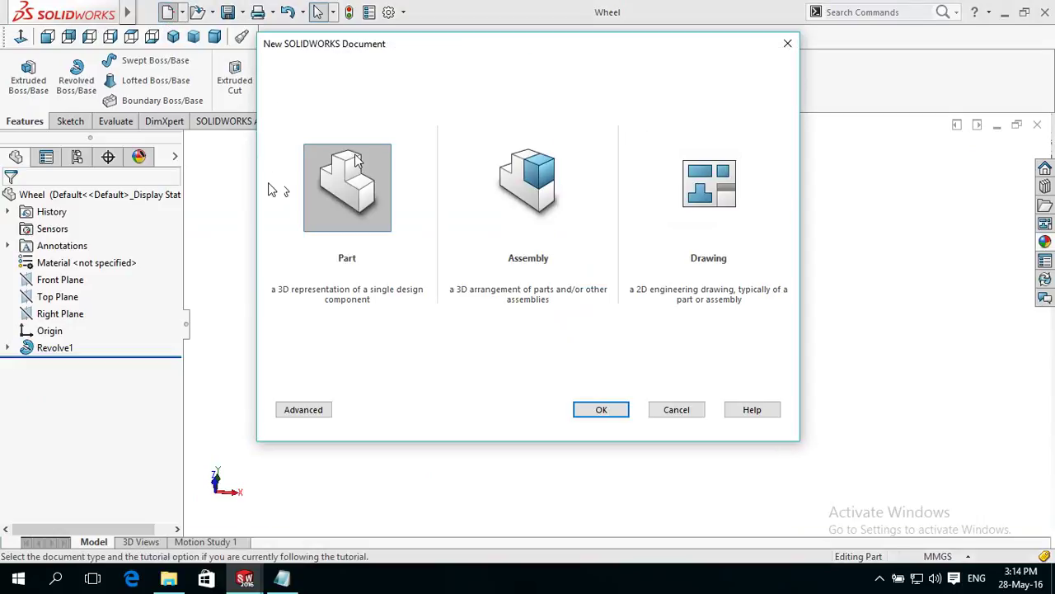
pyautogui.click(606, 412)
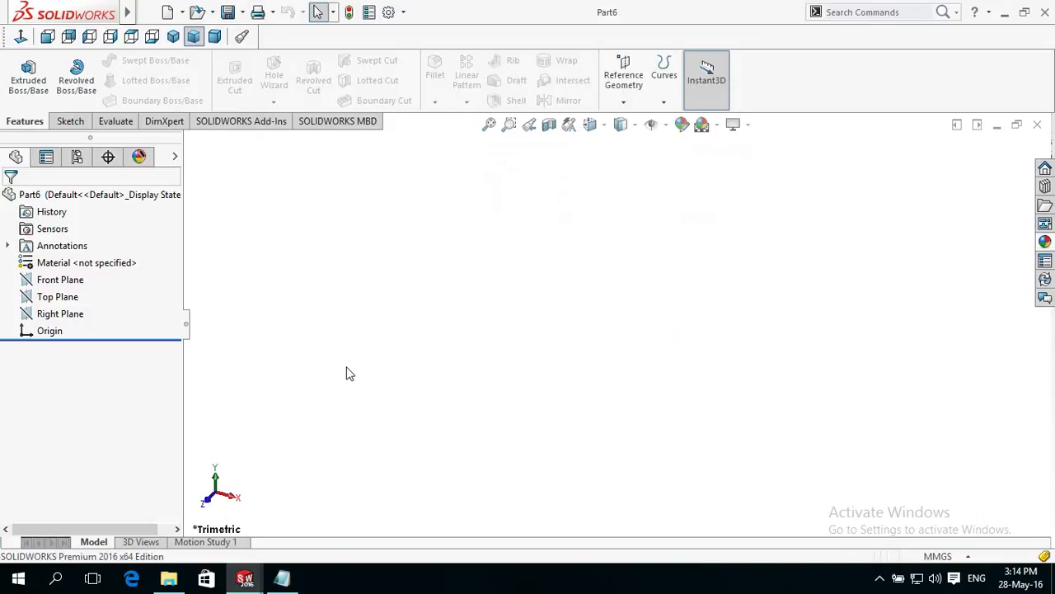
pyautogui.click(26, 280)
pyautogui.click(30, 252)
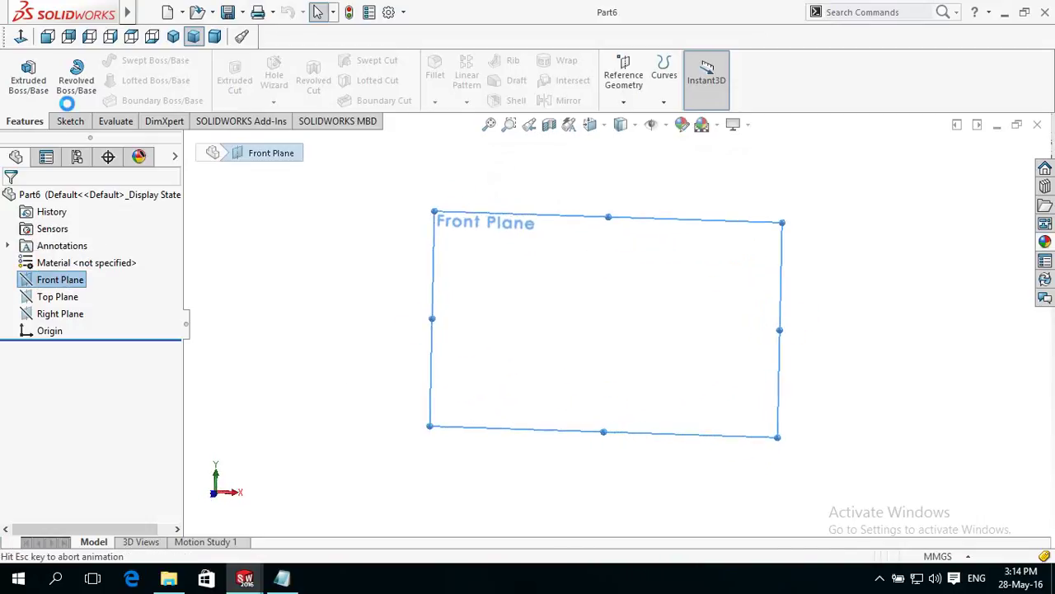
# Draw a circle centred on the origin and dimension its diameter to 10 mm.
pyautogui.click(132, 61)
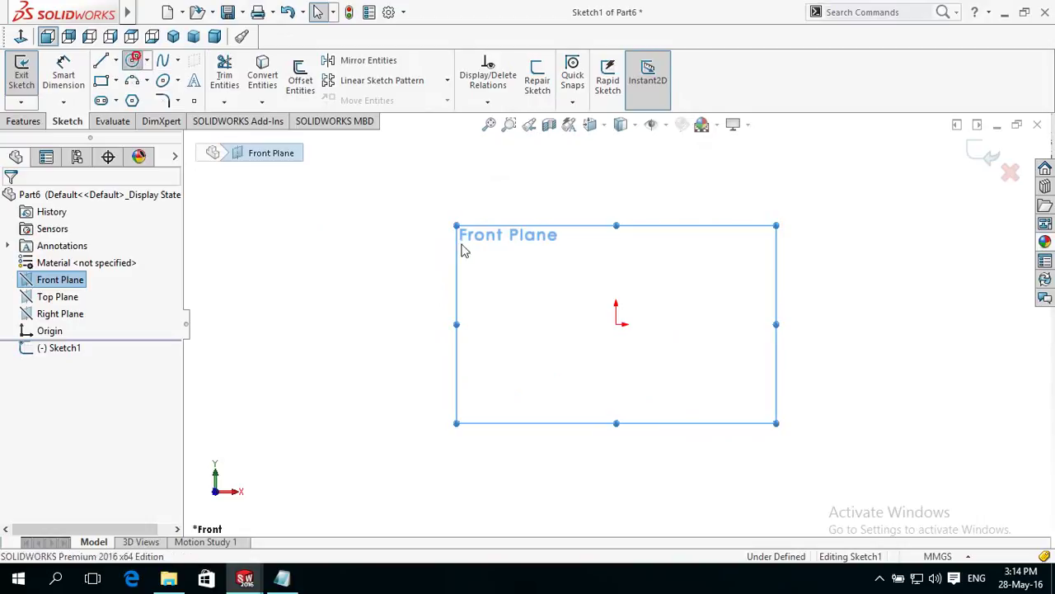
pyautogui.moveTo(615, 324); pyautogui.dragTo(581, 360)
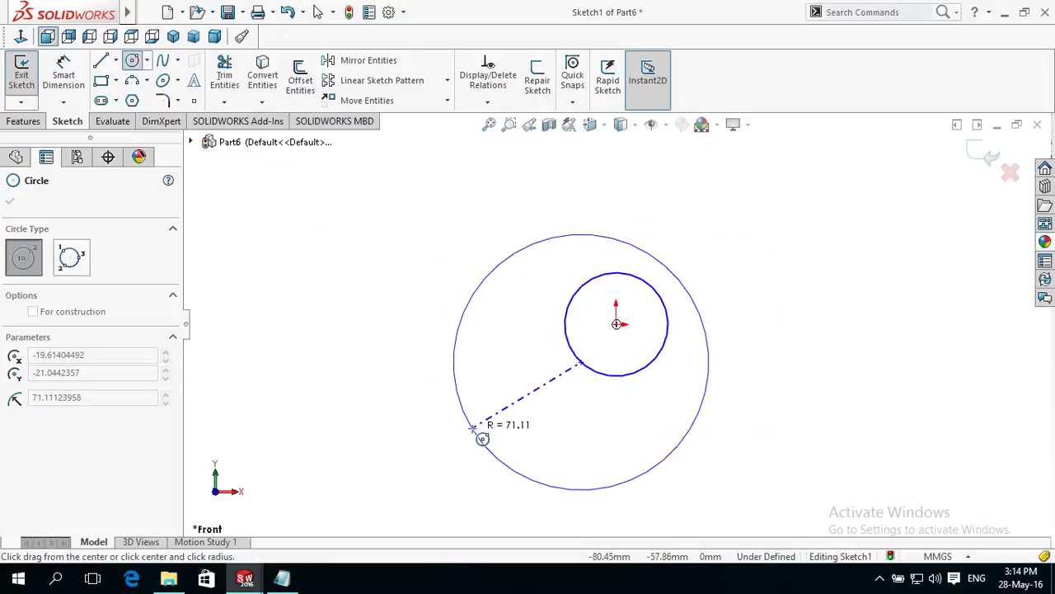
pyautogui.press('Escape')
pyautogui.press('d')
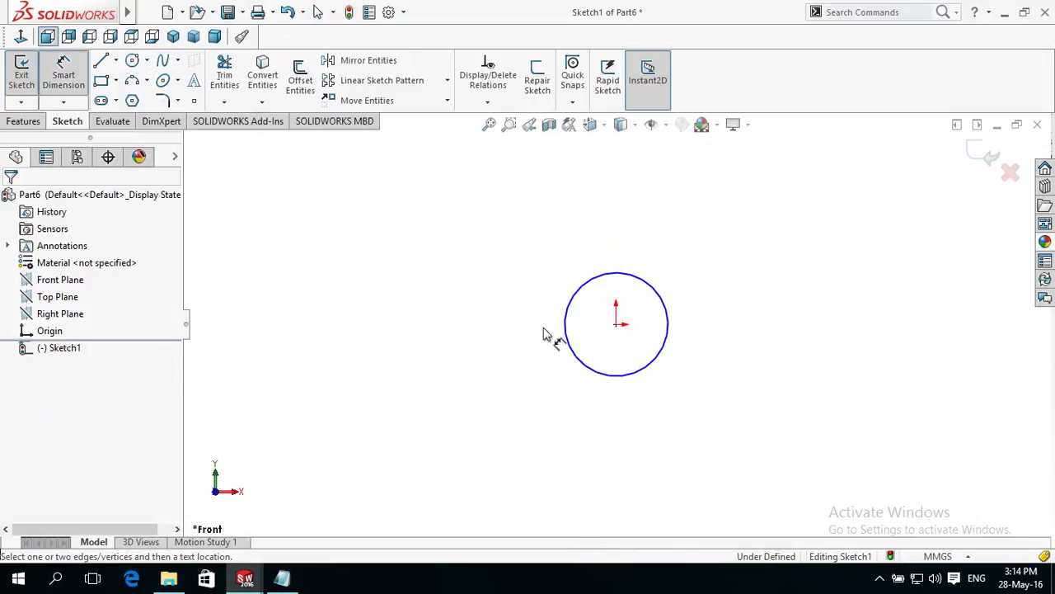
pyautogui.click(576, 358)
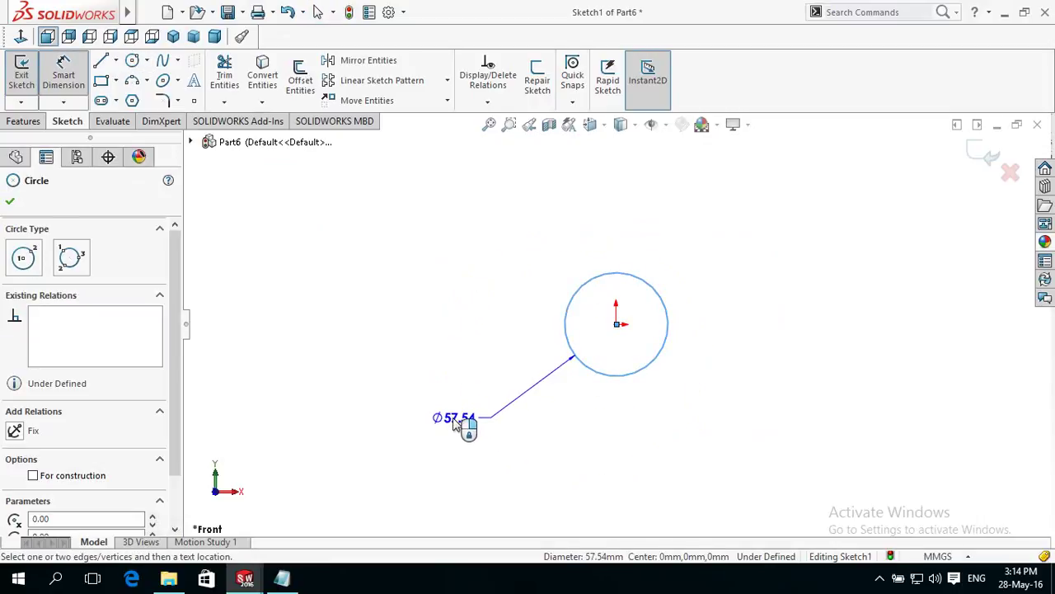
pyautogui.click(452, 425)
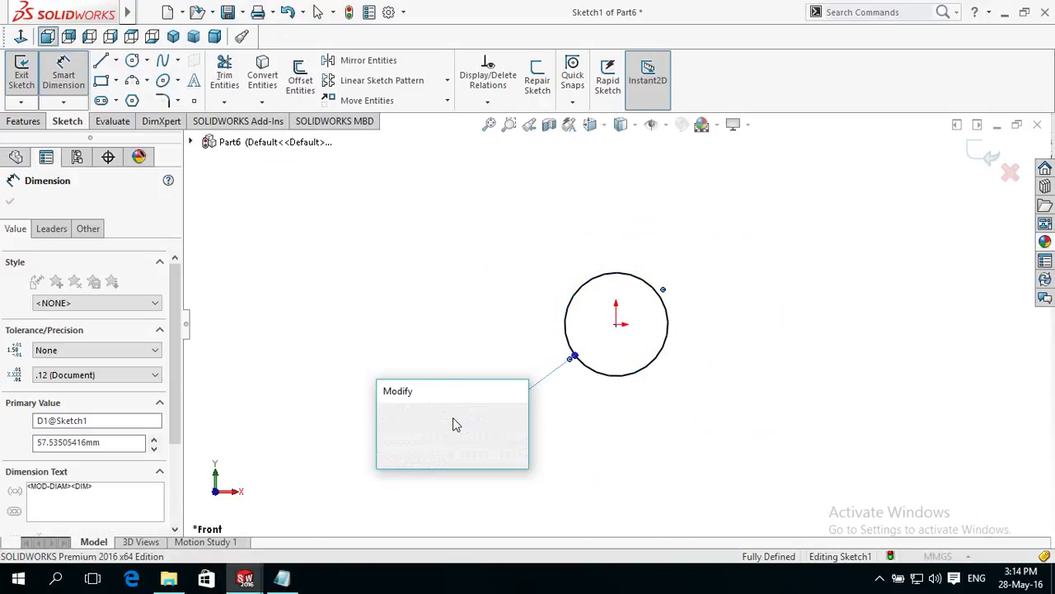
pyautogui.write('10')
pyautogui.press('Return')
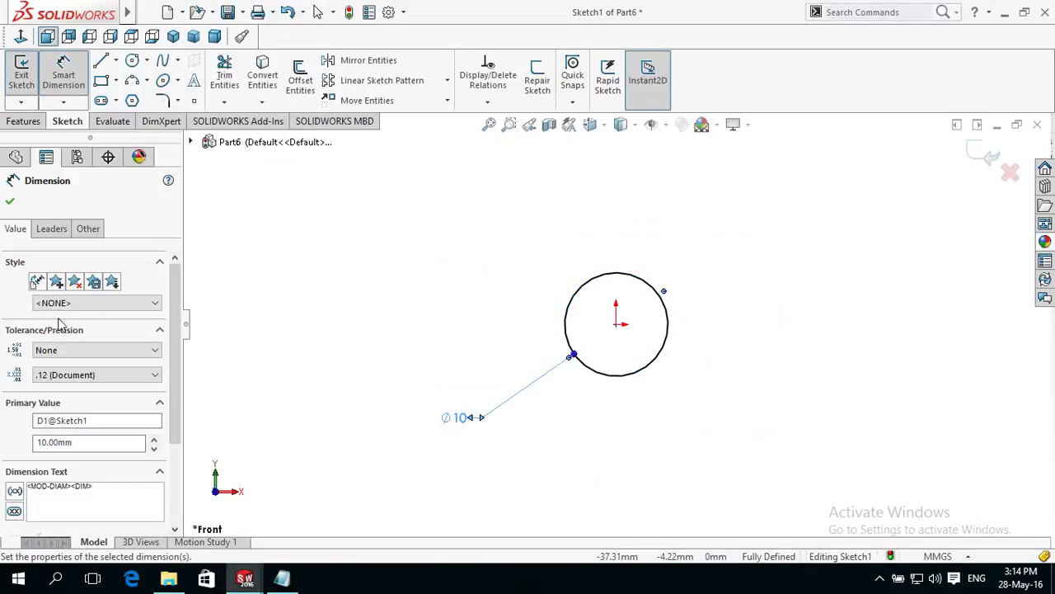
pyautogui.click(23, 122)
pyautogui.click(28, 82)
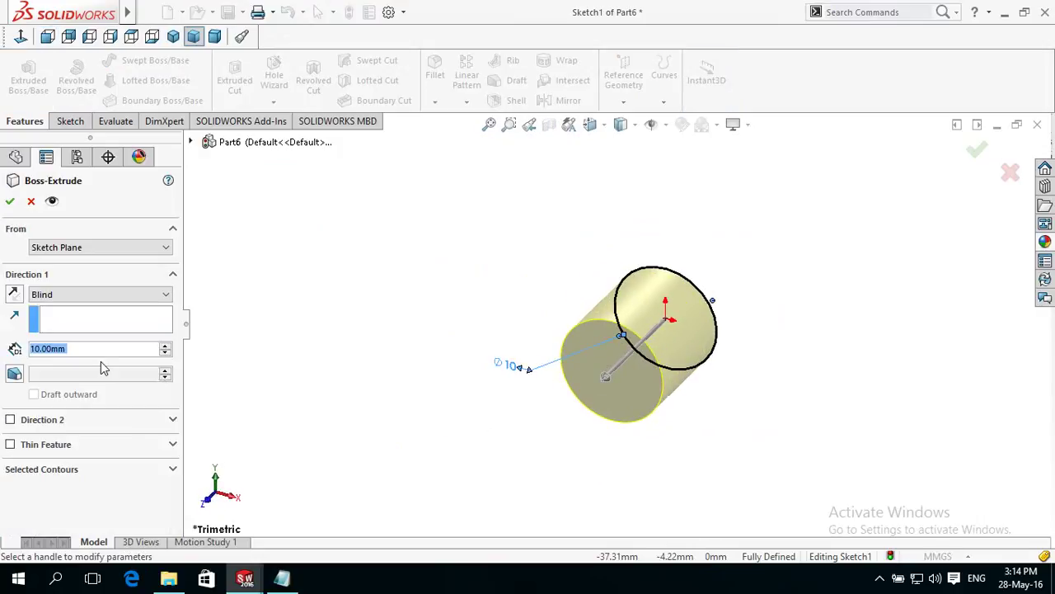
# Extrude the circle 2in (50.80 mm) into a cylinder and save the part as 'Pin'.
pyautogui.write('2in')
pyautogui.press('Return')
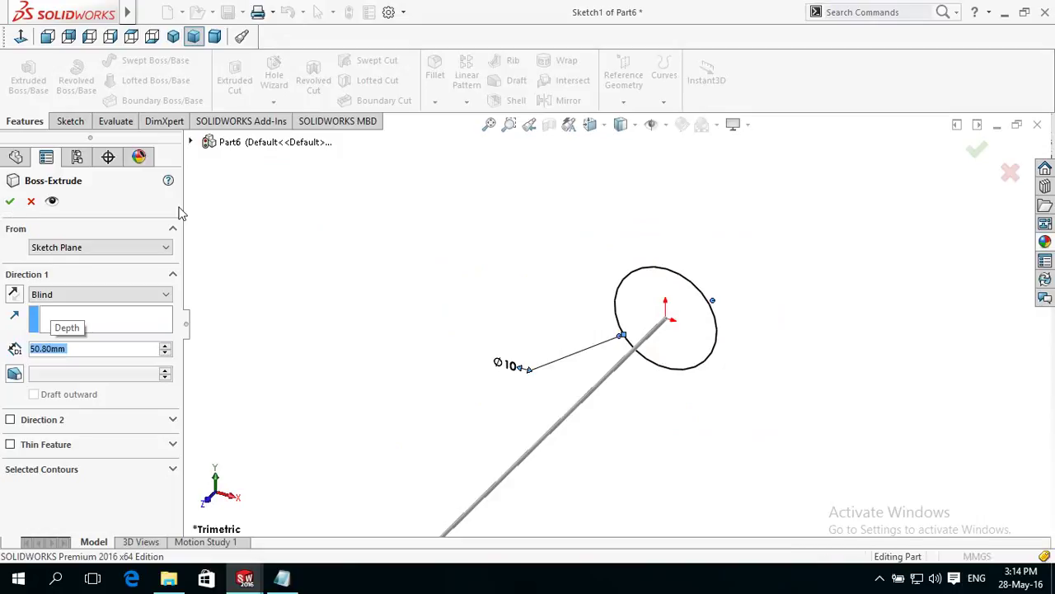
pyautogui.press('Return')
pyautogui.scroll(3, 343, 285)
pyautogui.scroll(-2, 458, 319)
pyautogui.write('Pin')
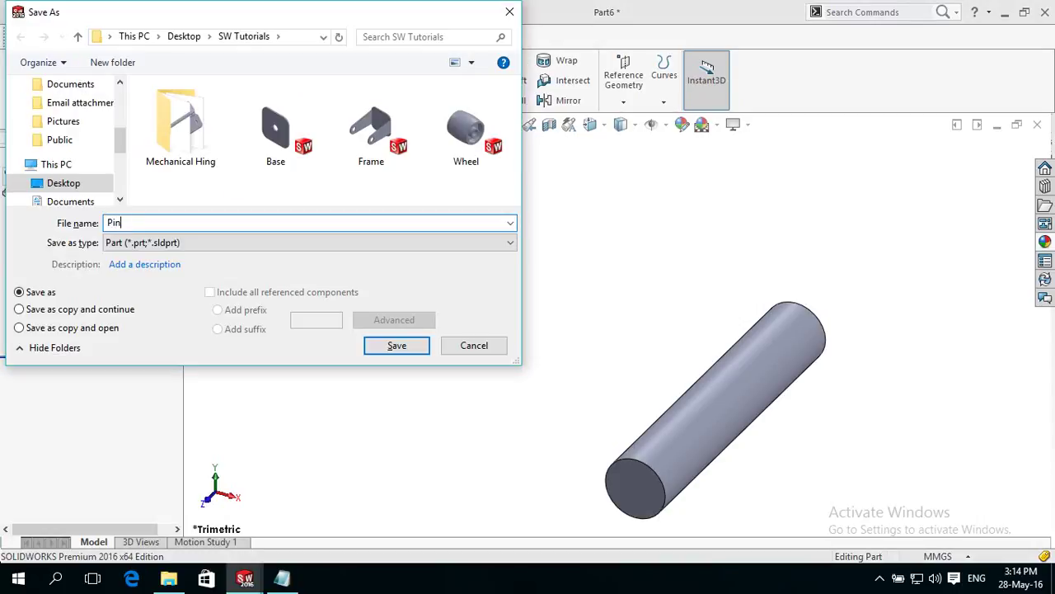
pyautogui.press('Return')
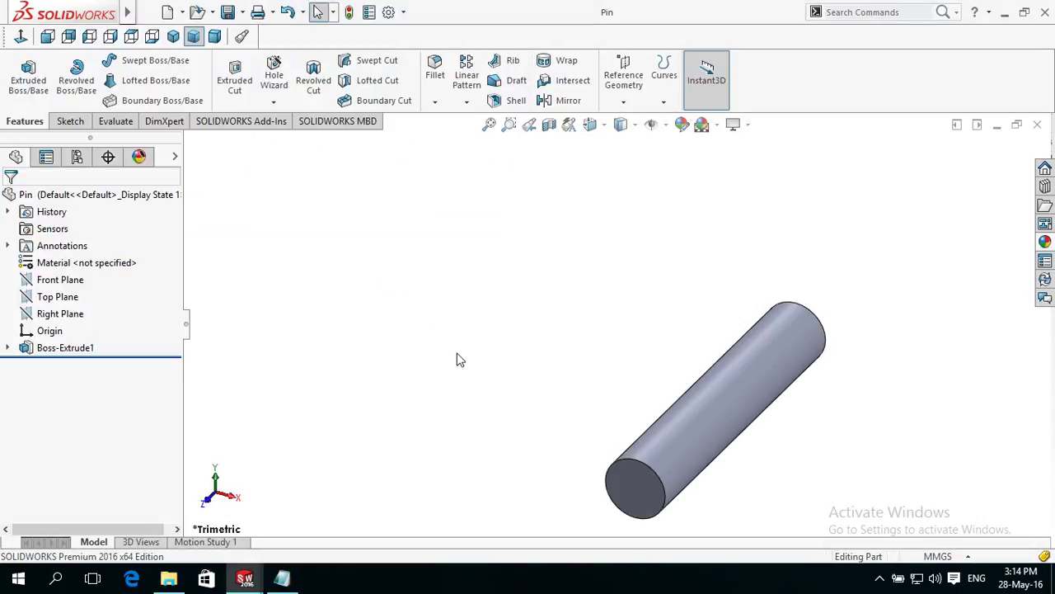